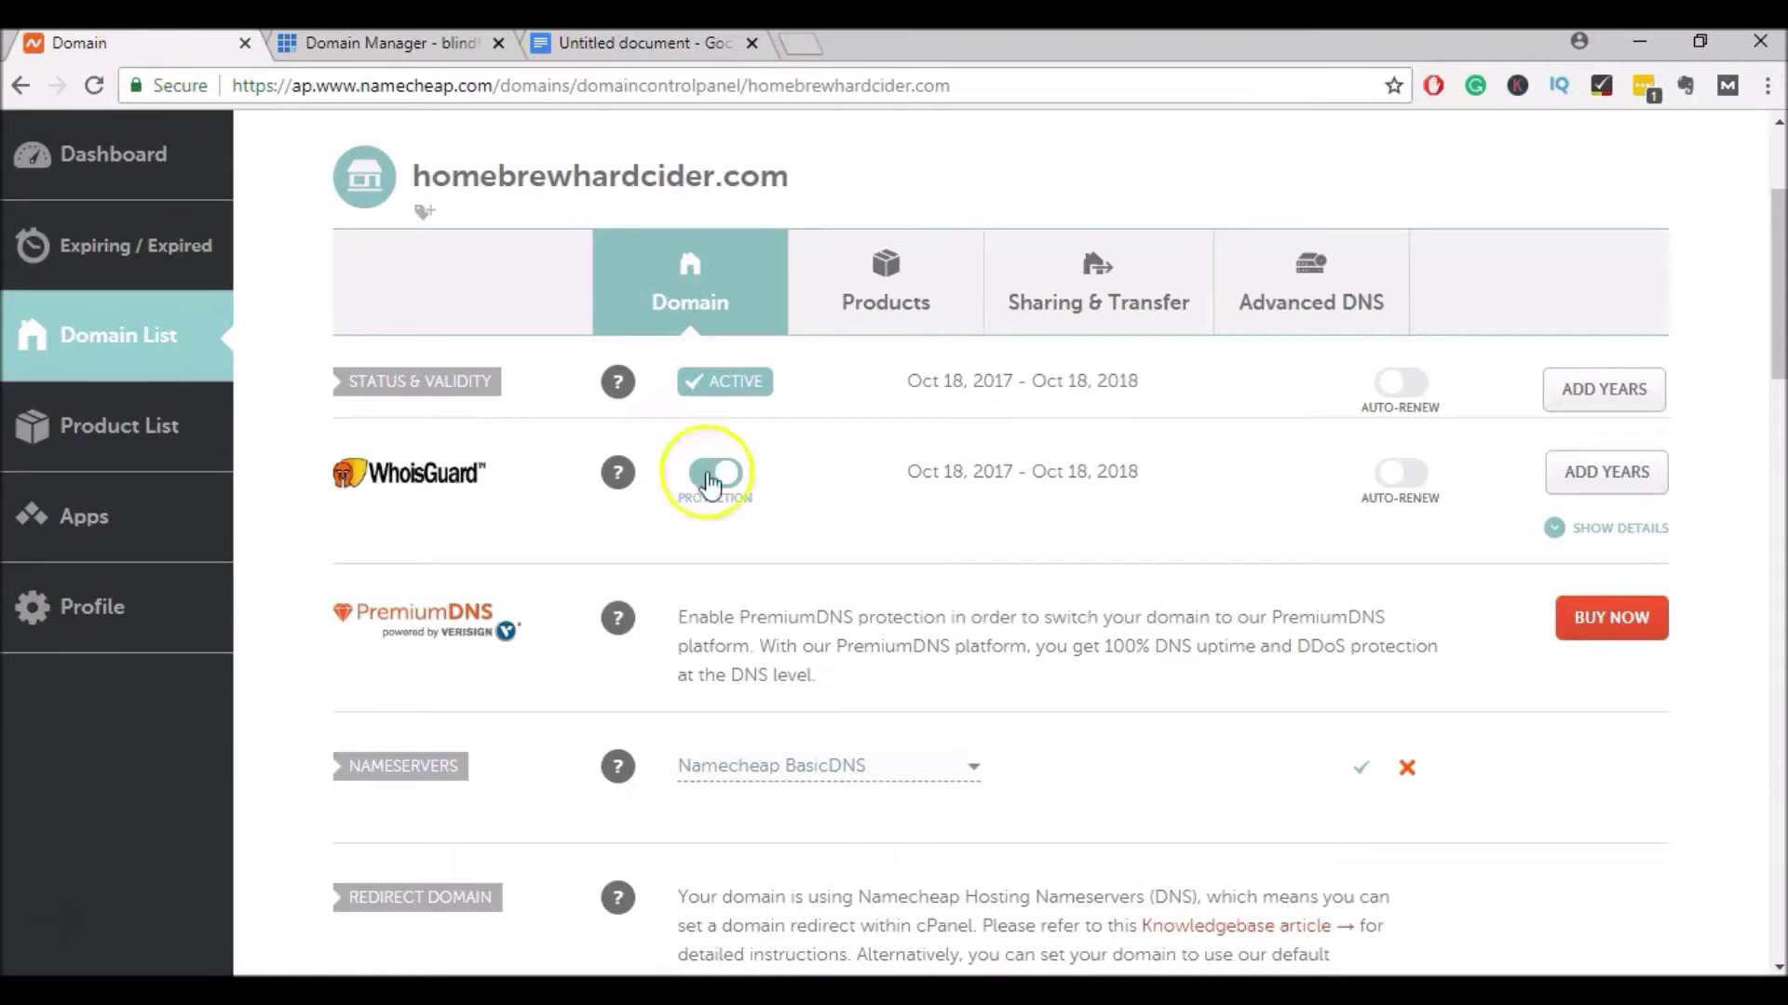
Return to the Namecheap Domain List and scroll to homebrewhardcider.com among the five domains
scroll(722, 496, up, 3)
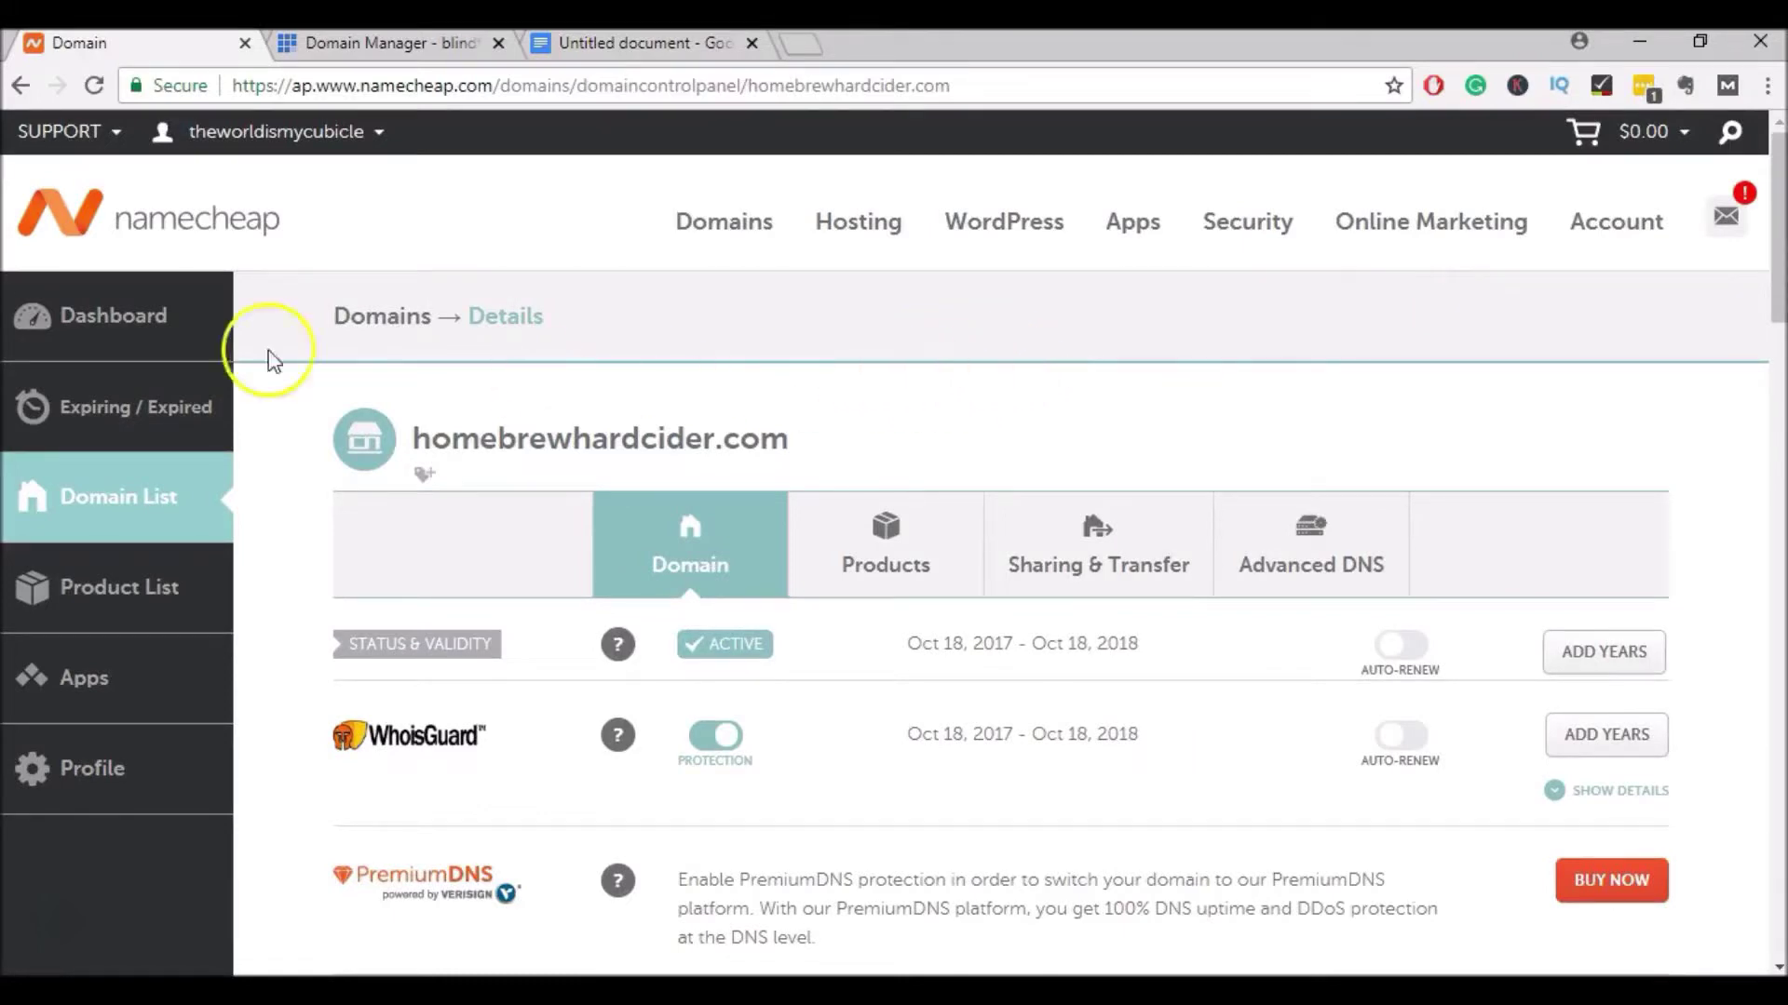
click(114, 500)
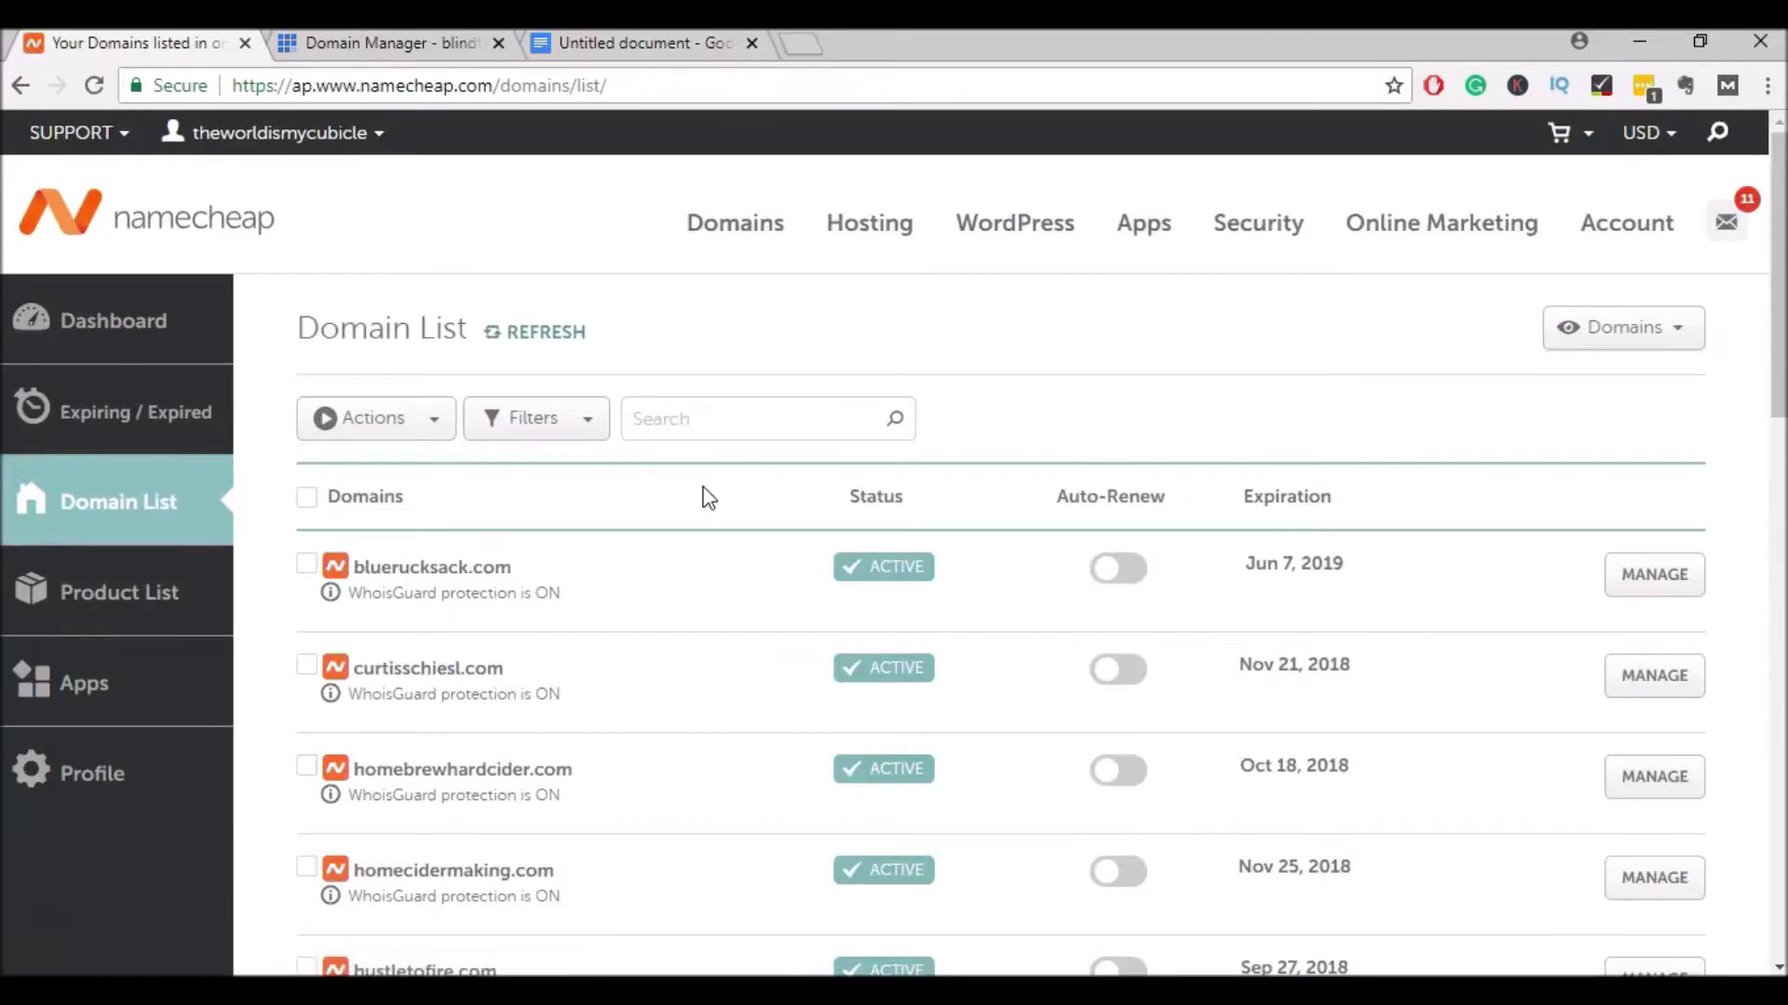
scroll(708, 496, down, 3)
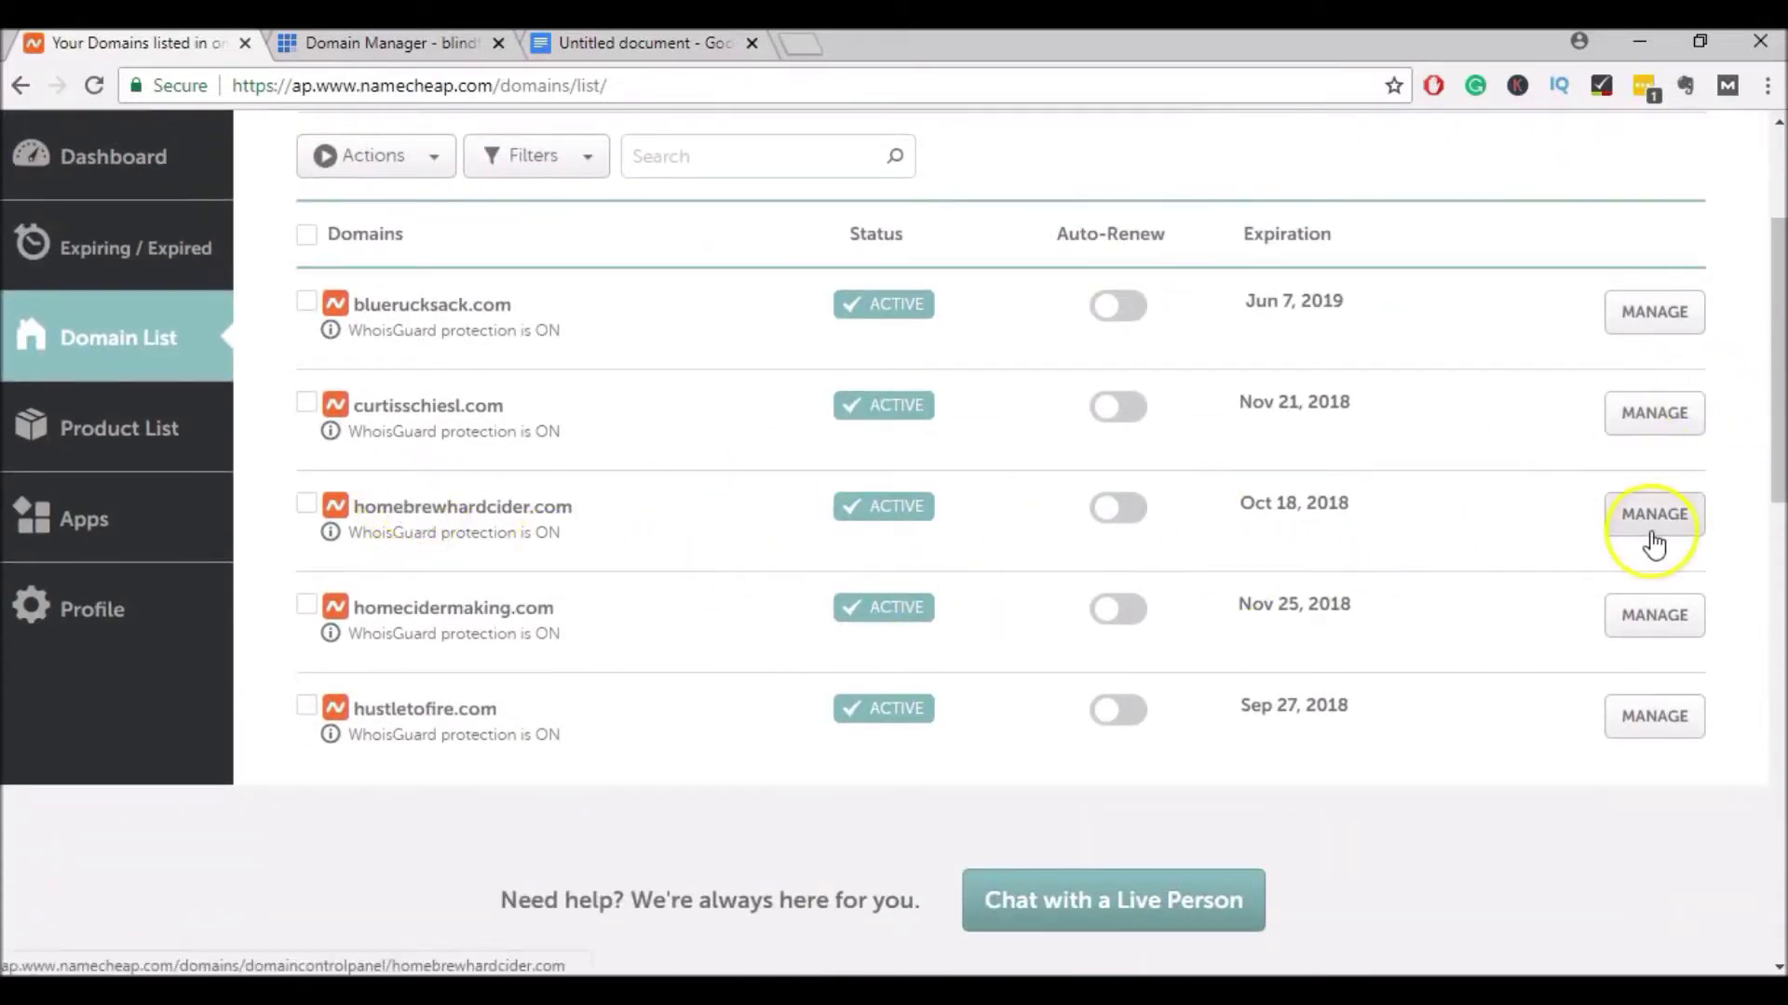
Open homebrewhardcider.com's management page and scroll to its Namecheap Web Hosting DNS nameserver row
click(1653, 538)
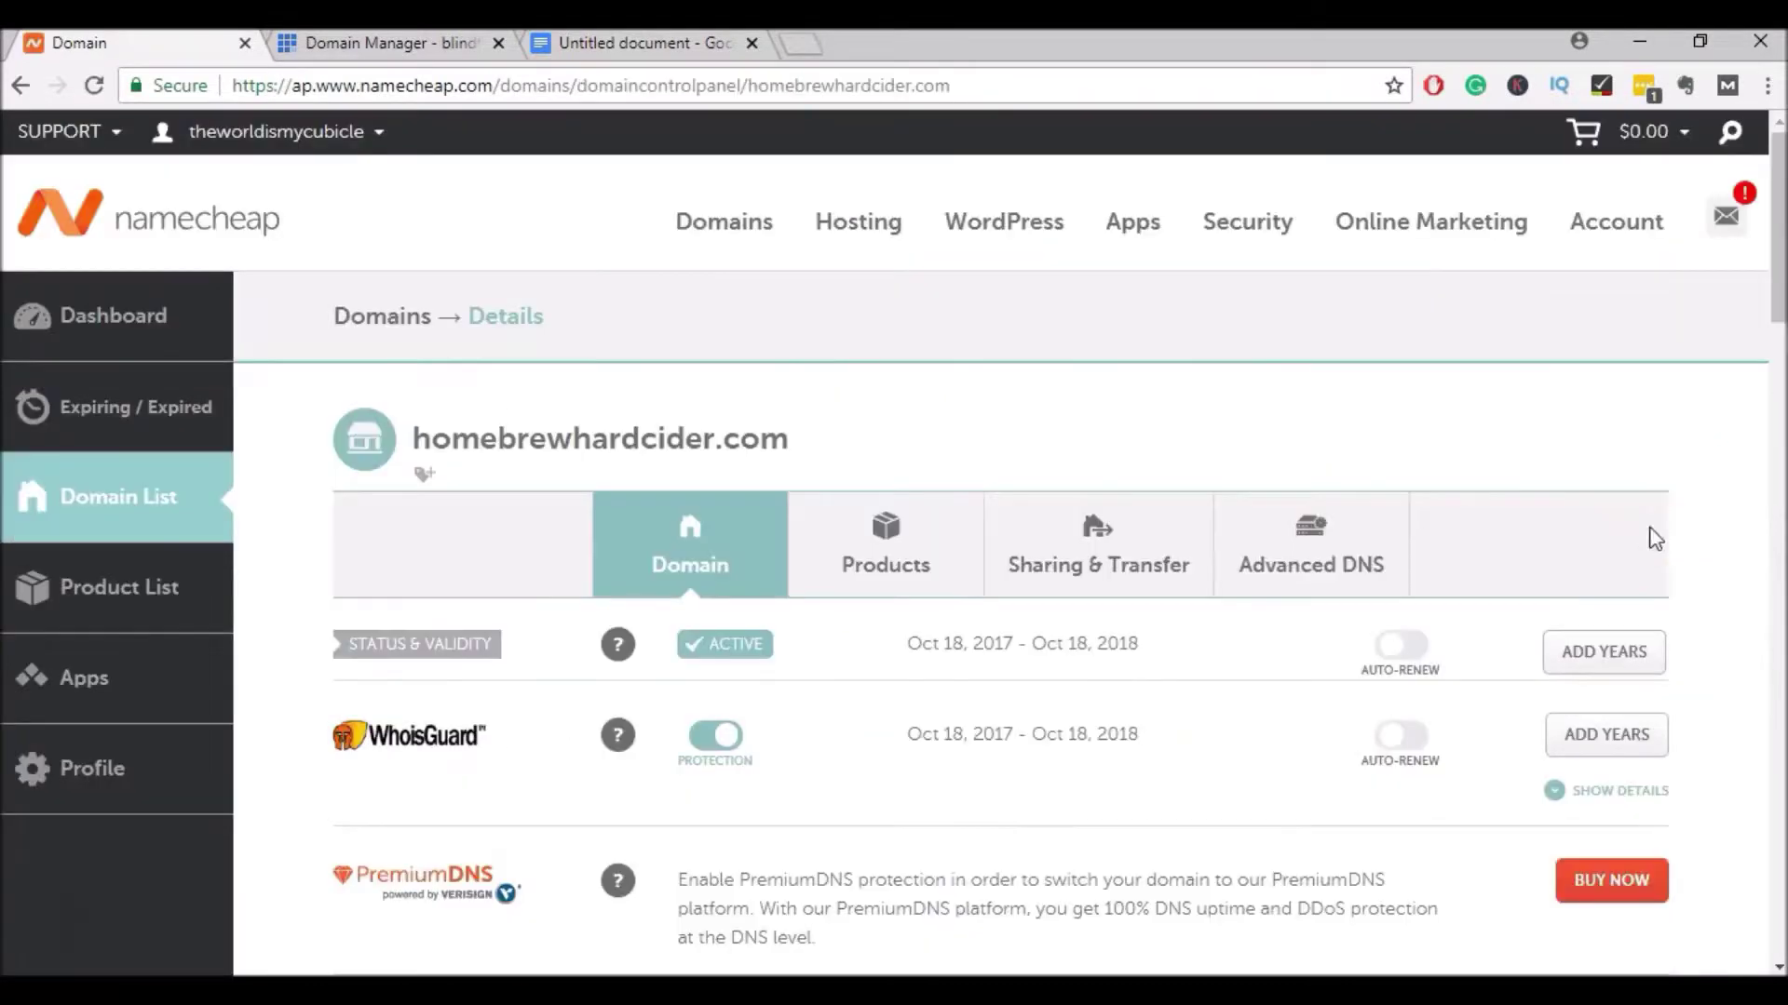
scroll(1641, 511, down, 3)
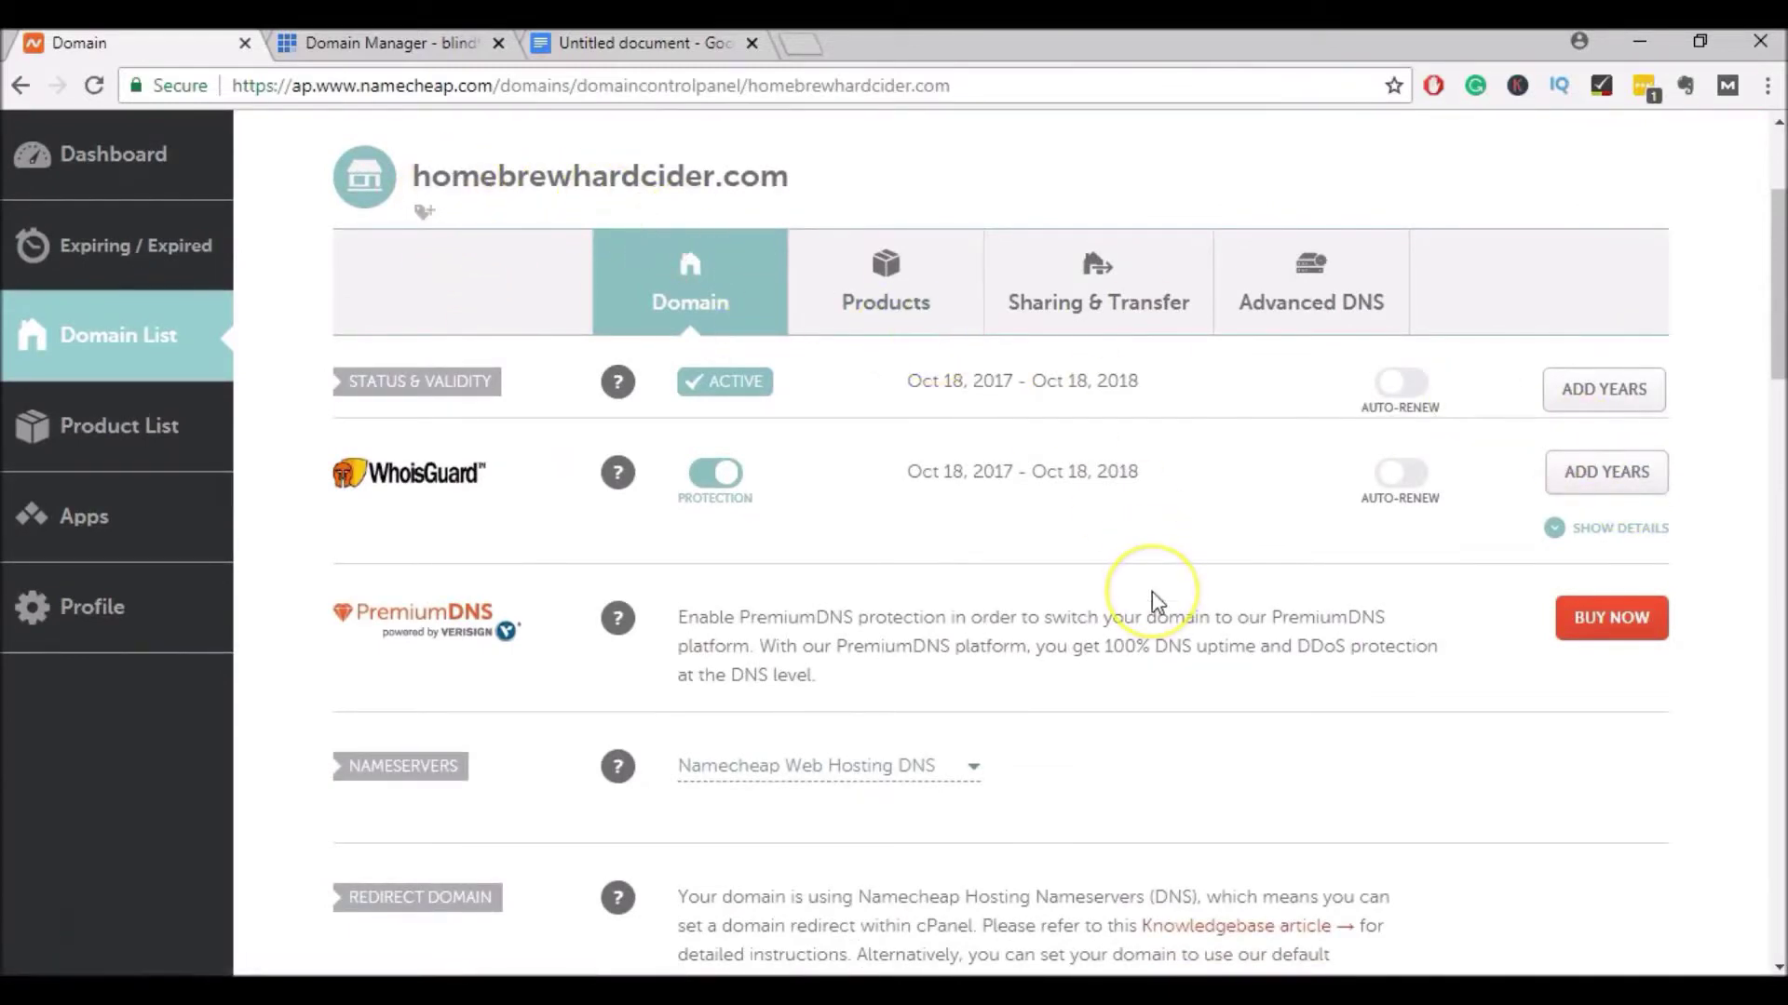
scroll(1152, 596, down, 1)
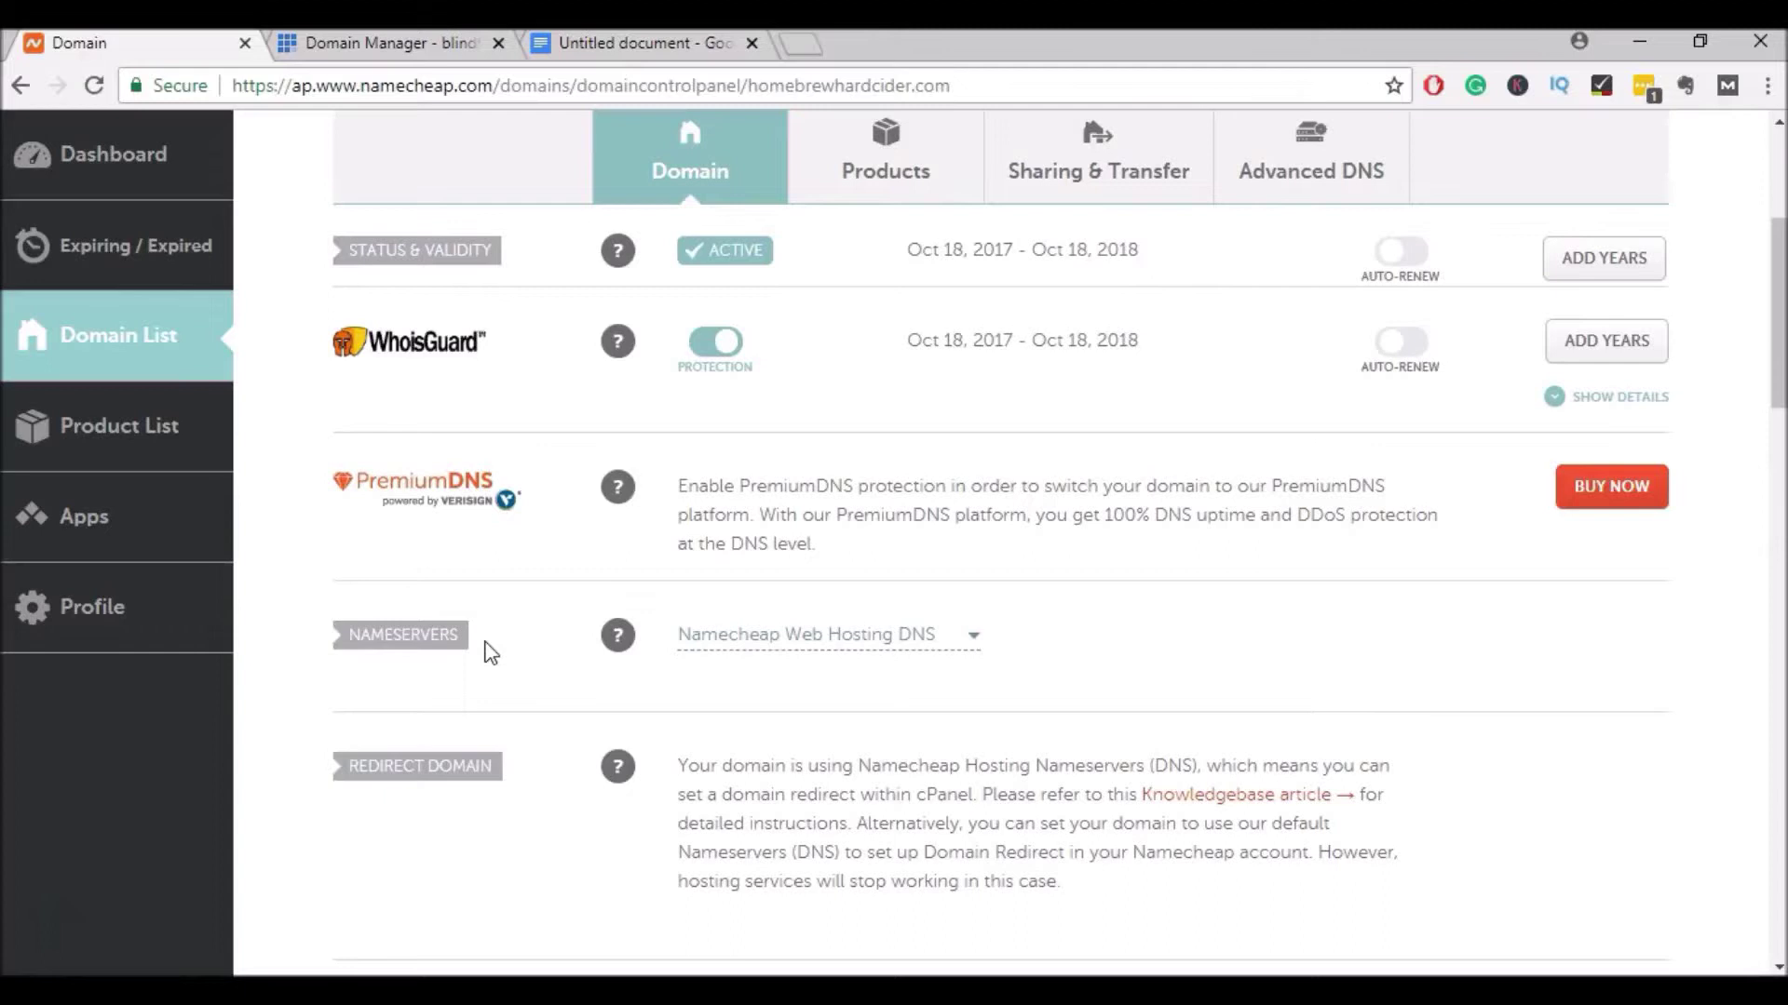
Change the NAMESERVERS setting to Custom DNS and focus the empty Nameserver 1 field
click(887, 640)
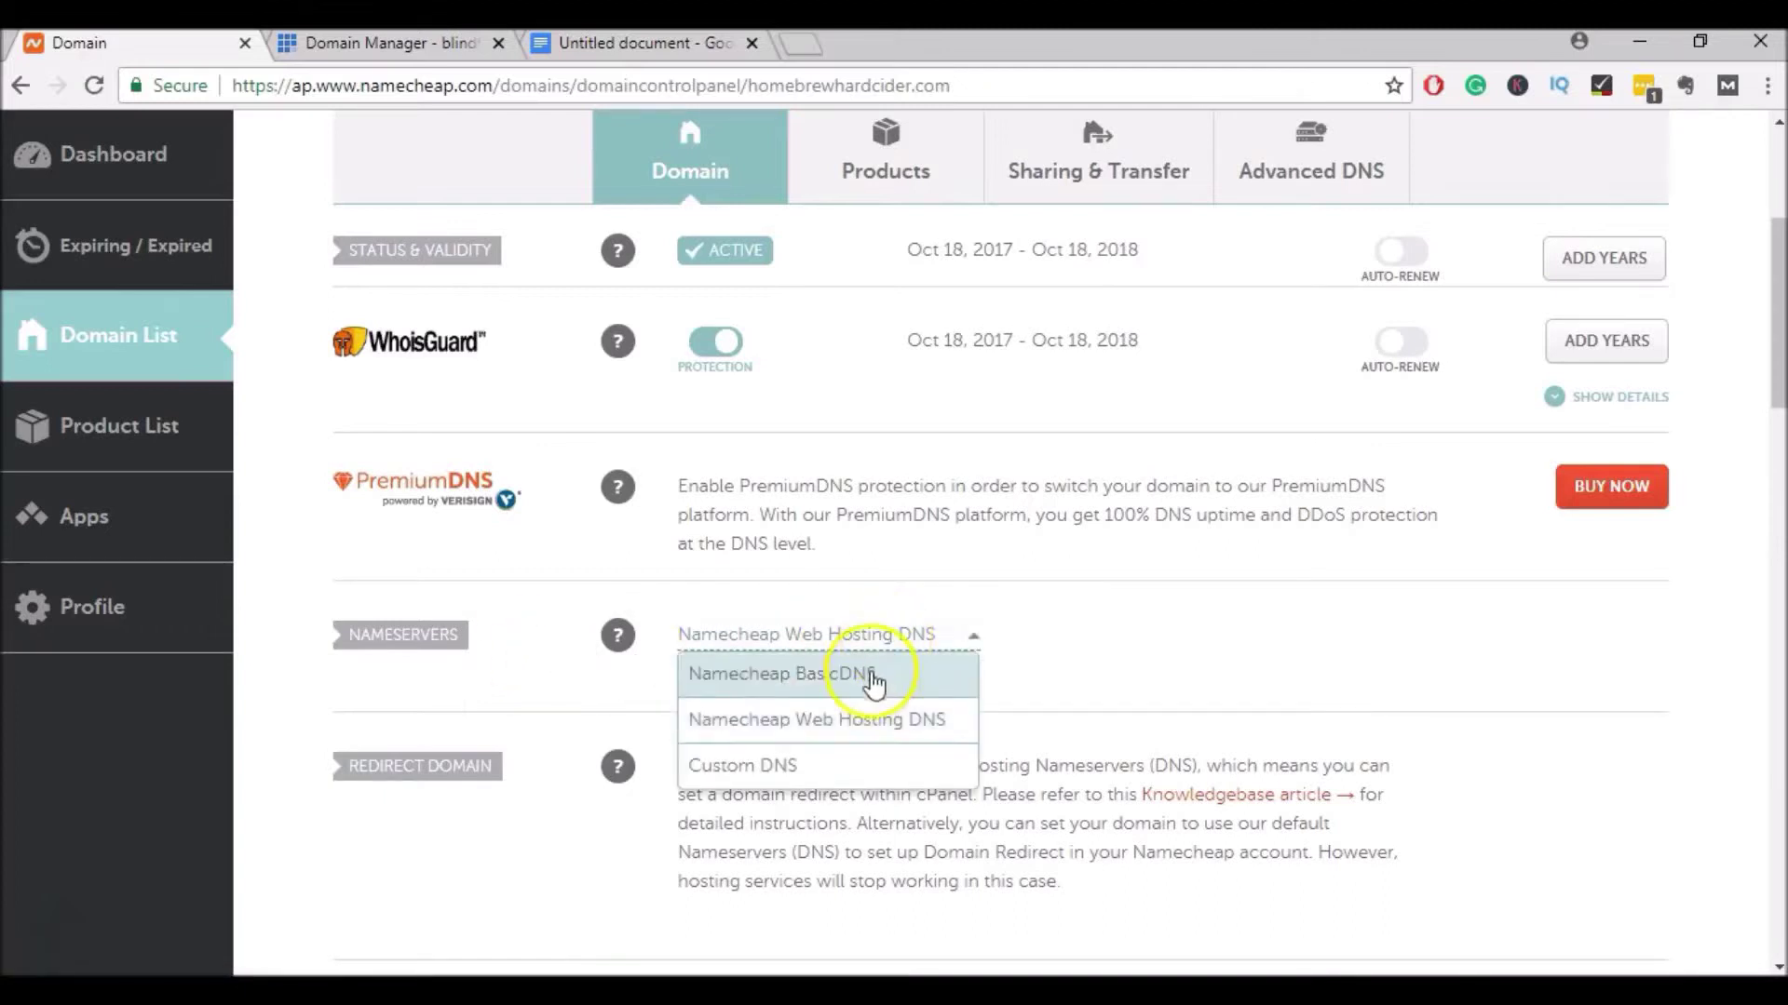
click(847, 769)
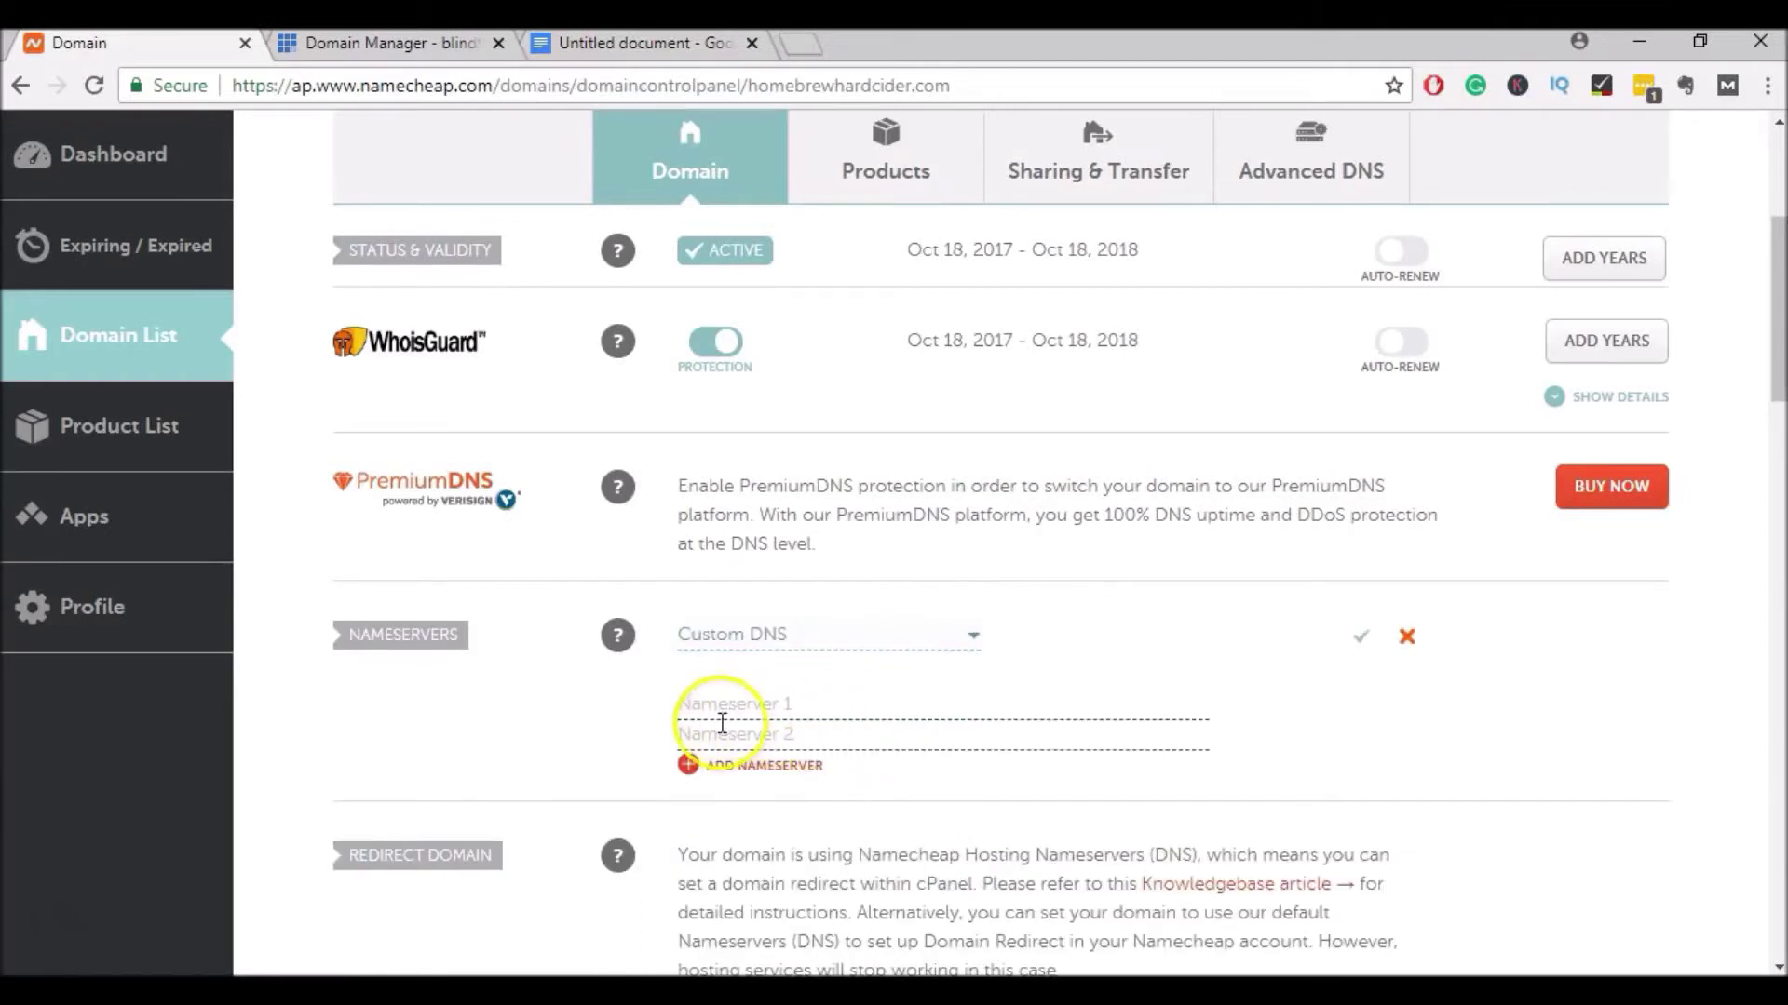
click(685, 711)
In Bluehost's Domain Manager, display the name servers list with ns1 and ns2.bluehost.com
click(426, 44)
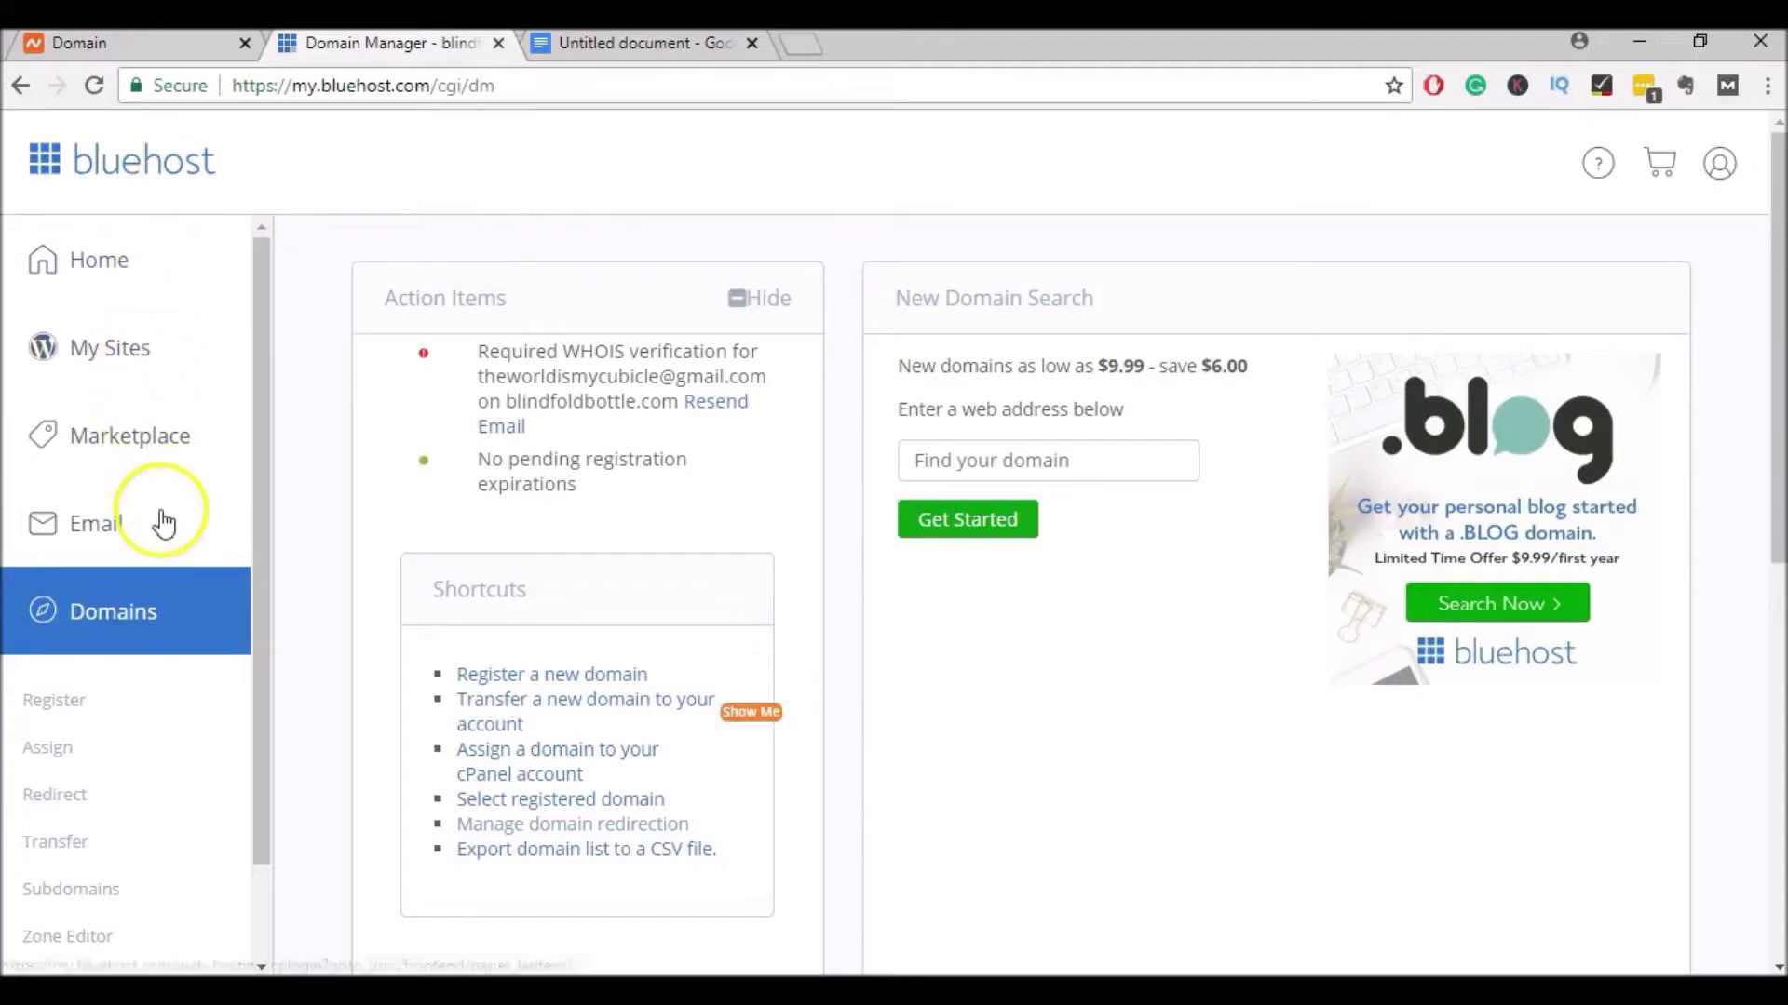
scroll(149, 512, down, 1)
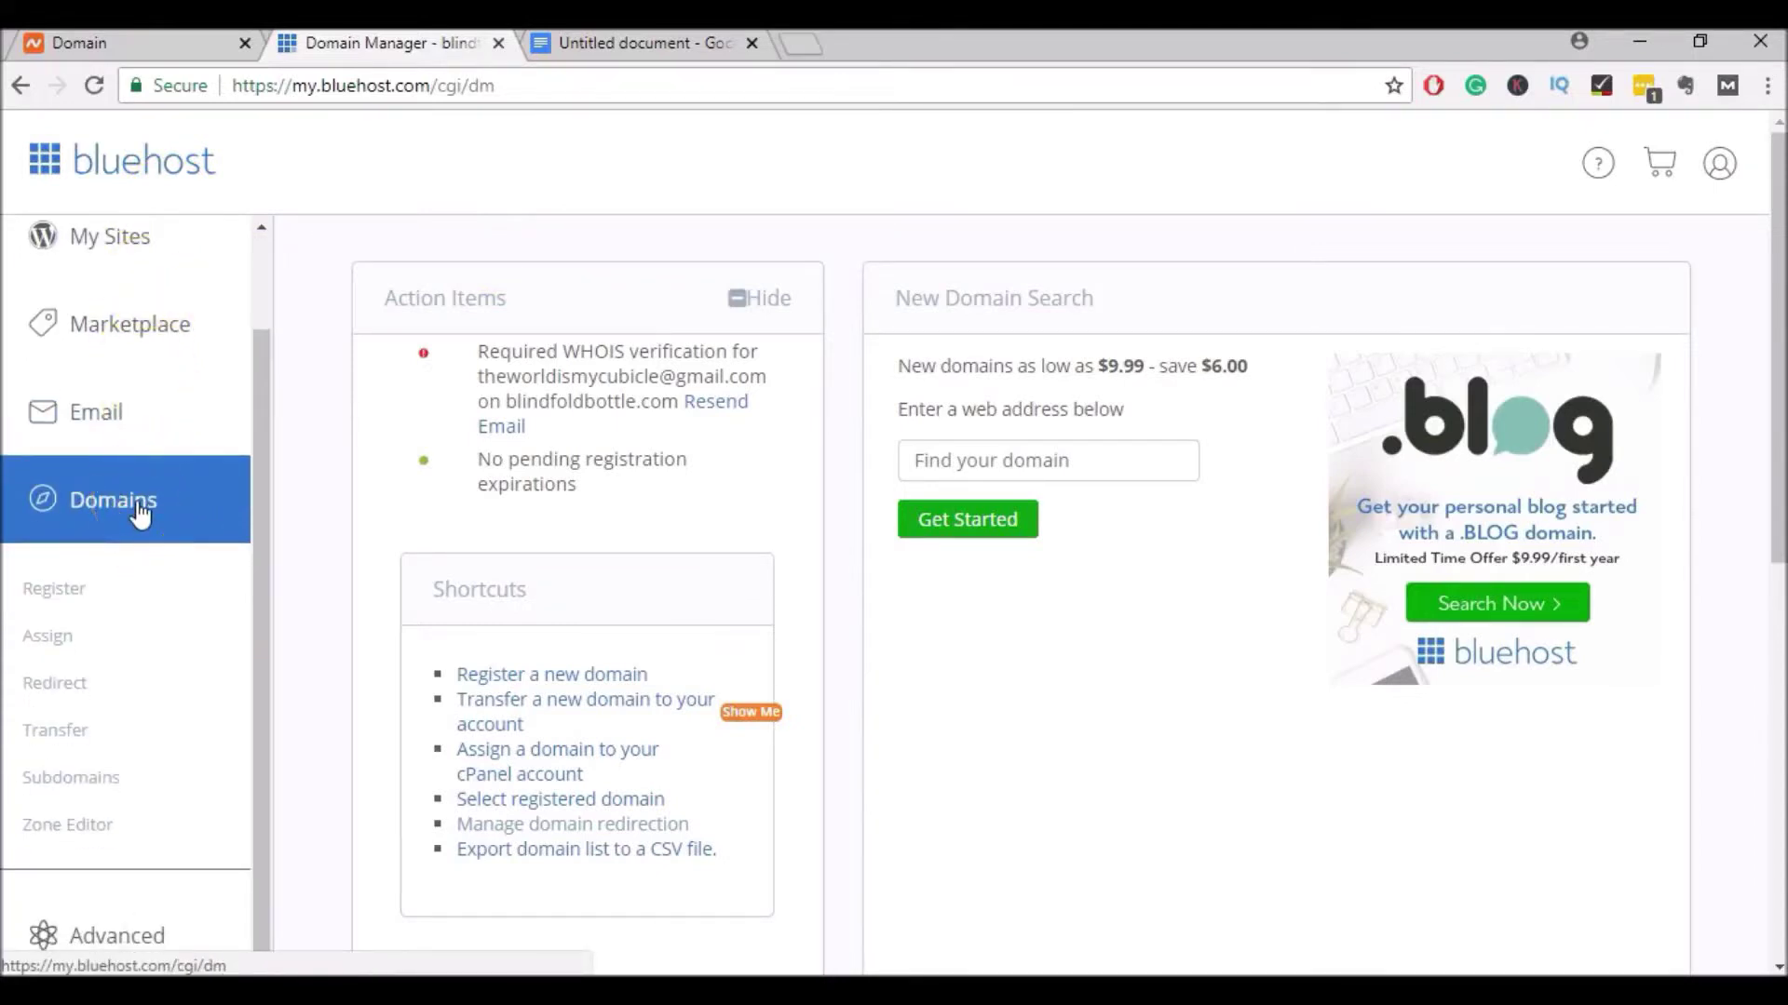
scroll(978, 307, down, 2)
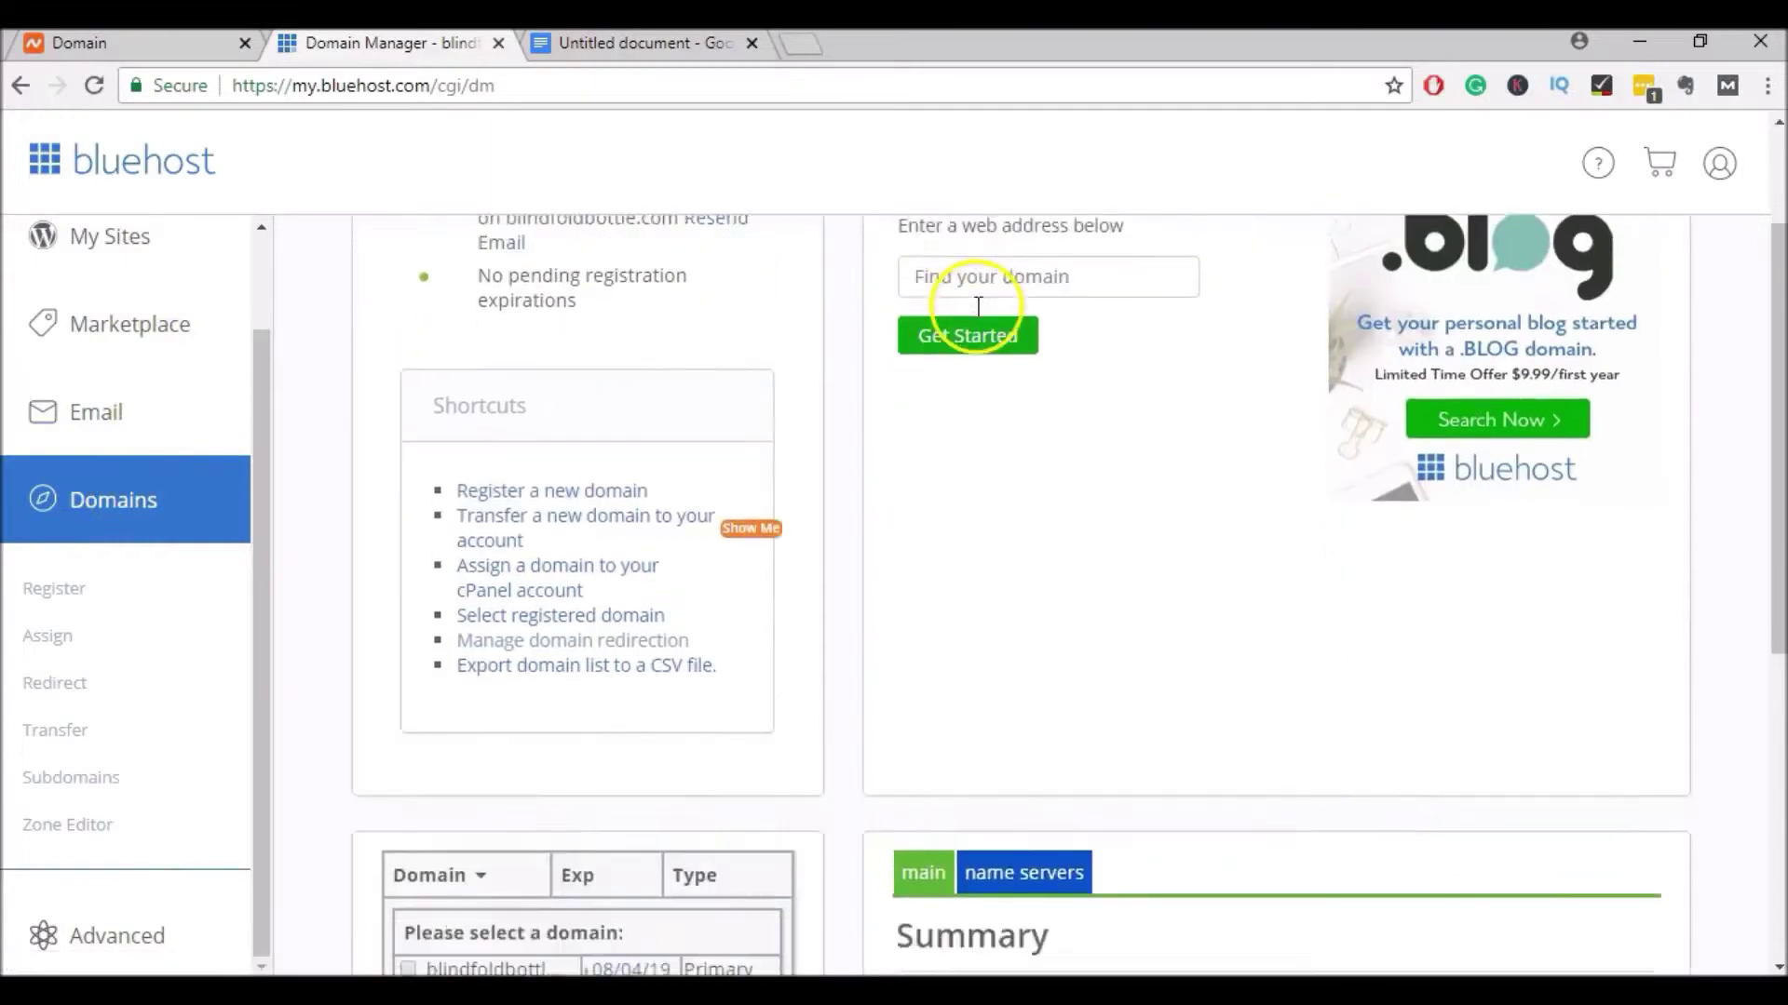
scroll(978, 308, down, 5)
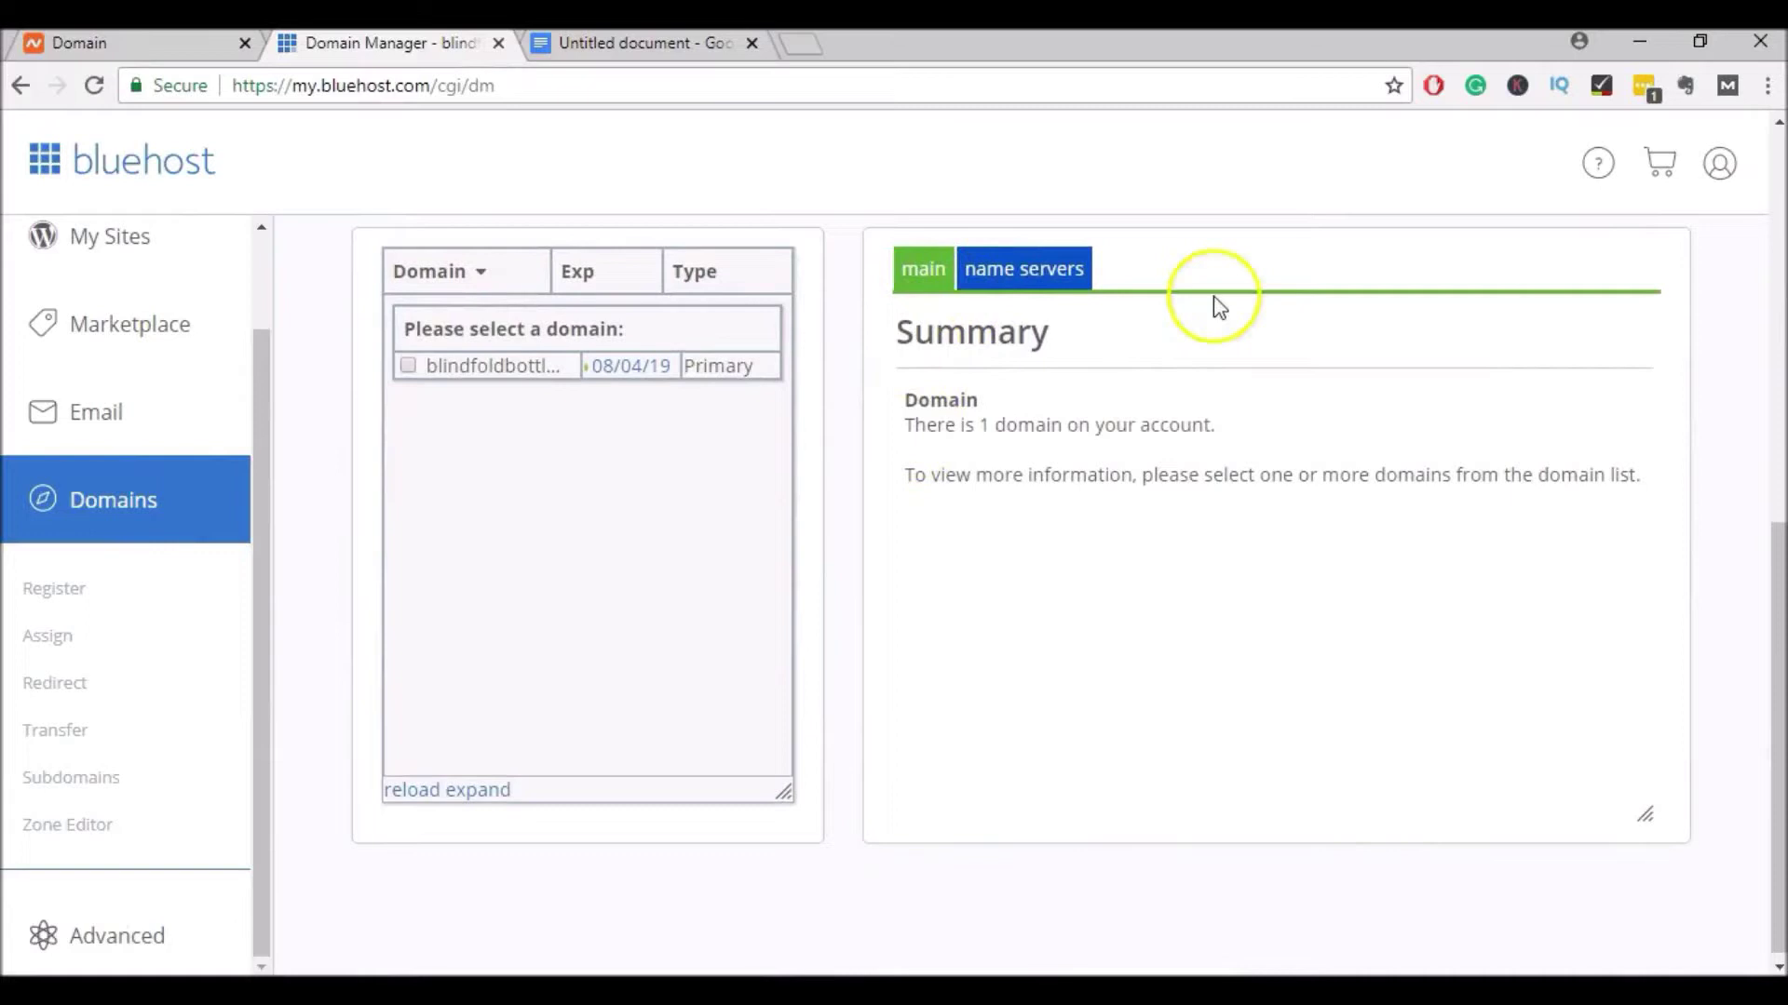
click(999, 291)
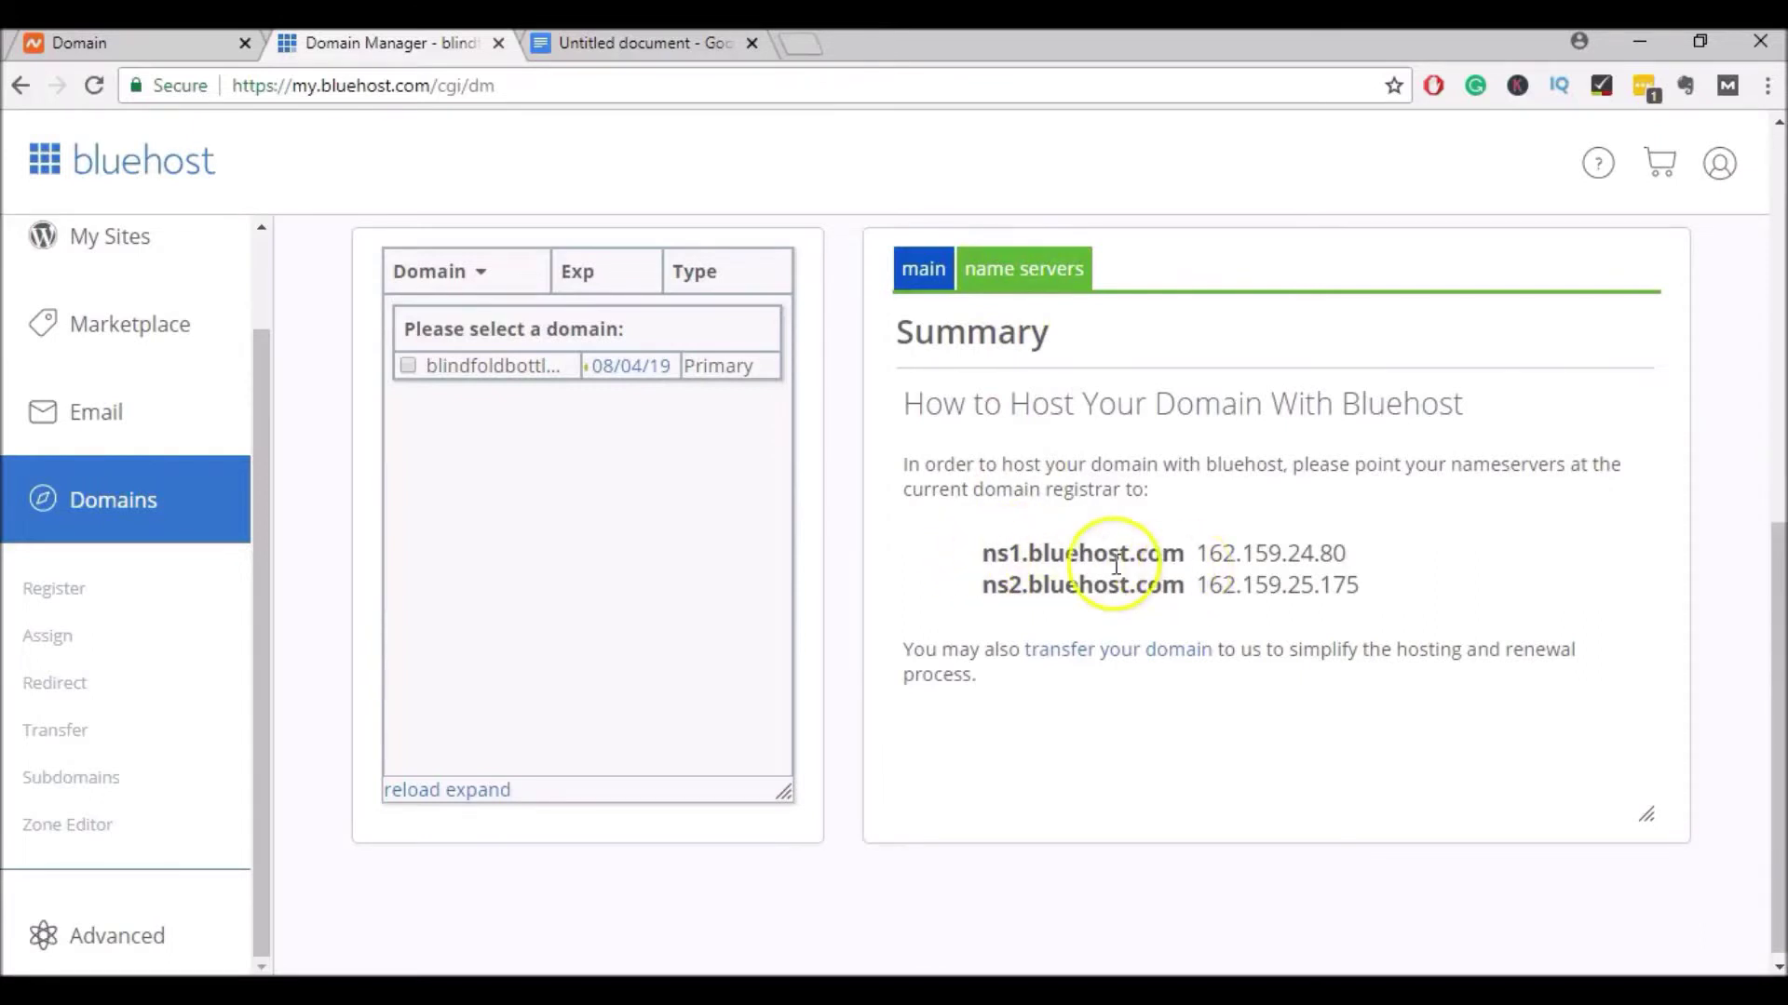
Copy the ns1.bluehost.com address
drag(982, 553, 1189, 555)
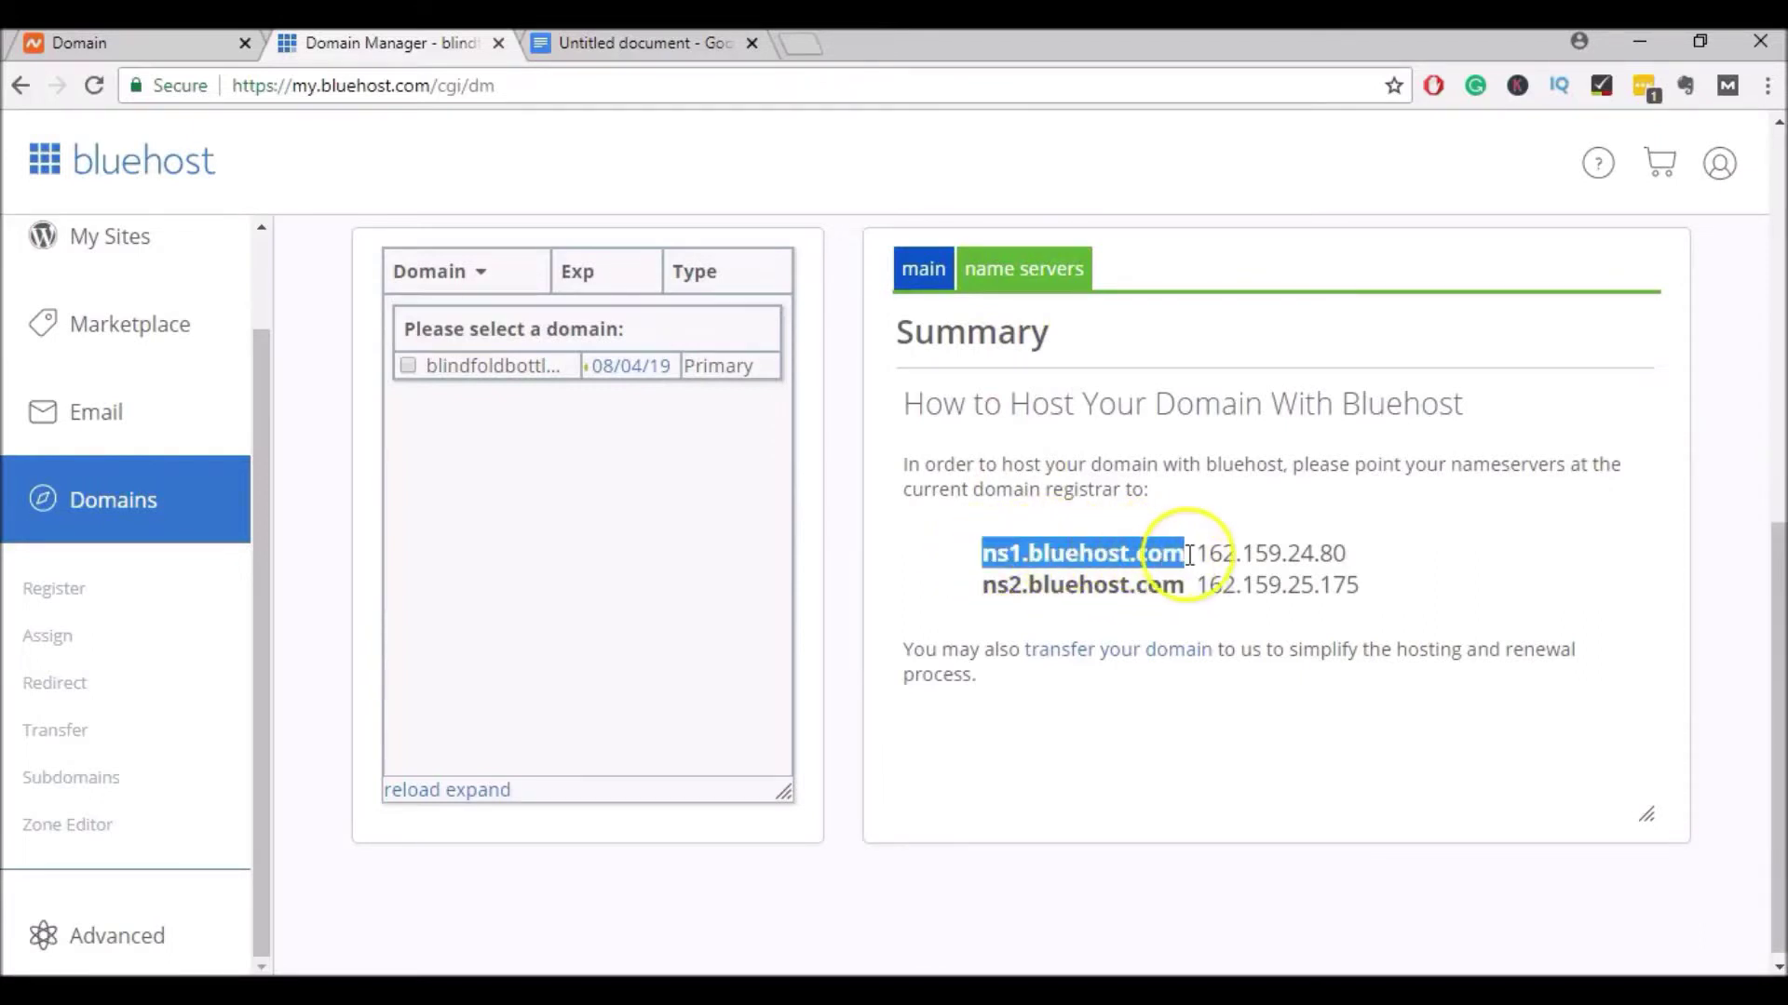
right_click(1159, 551)
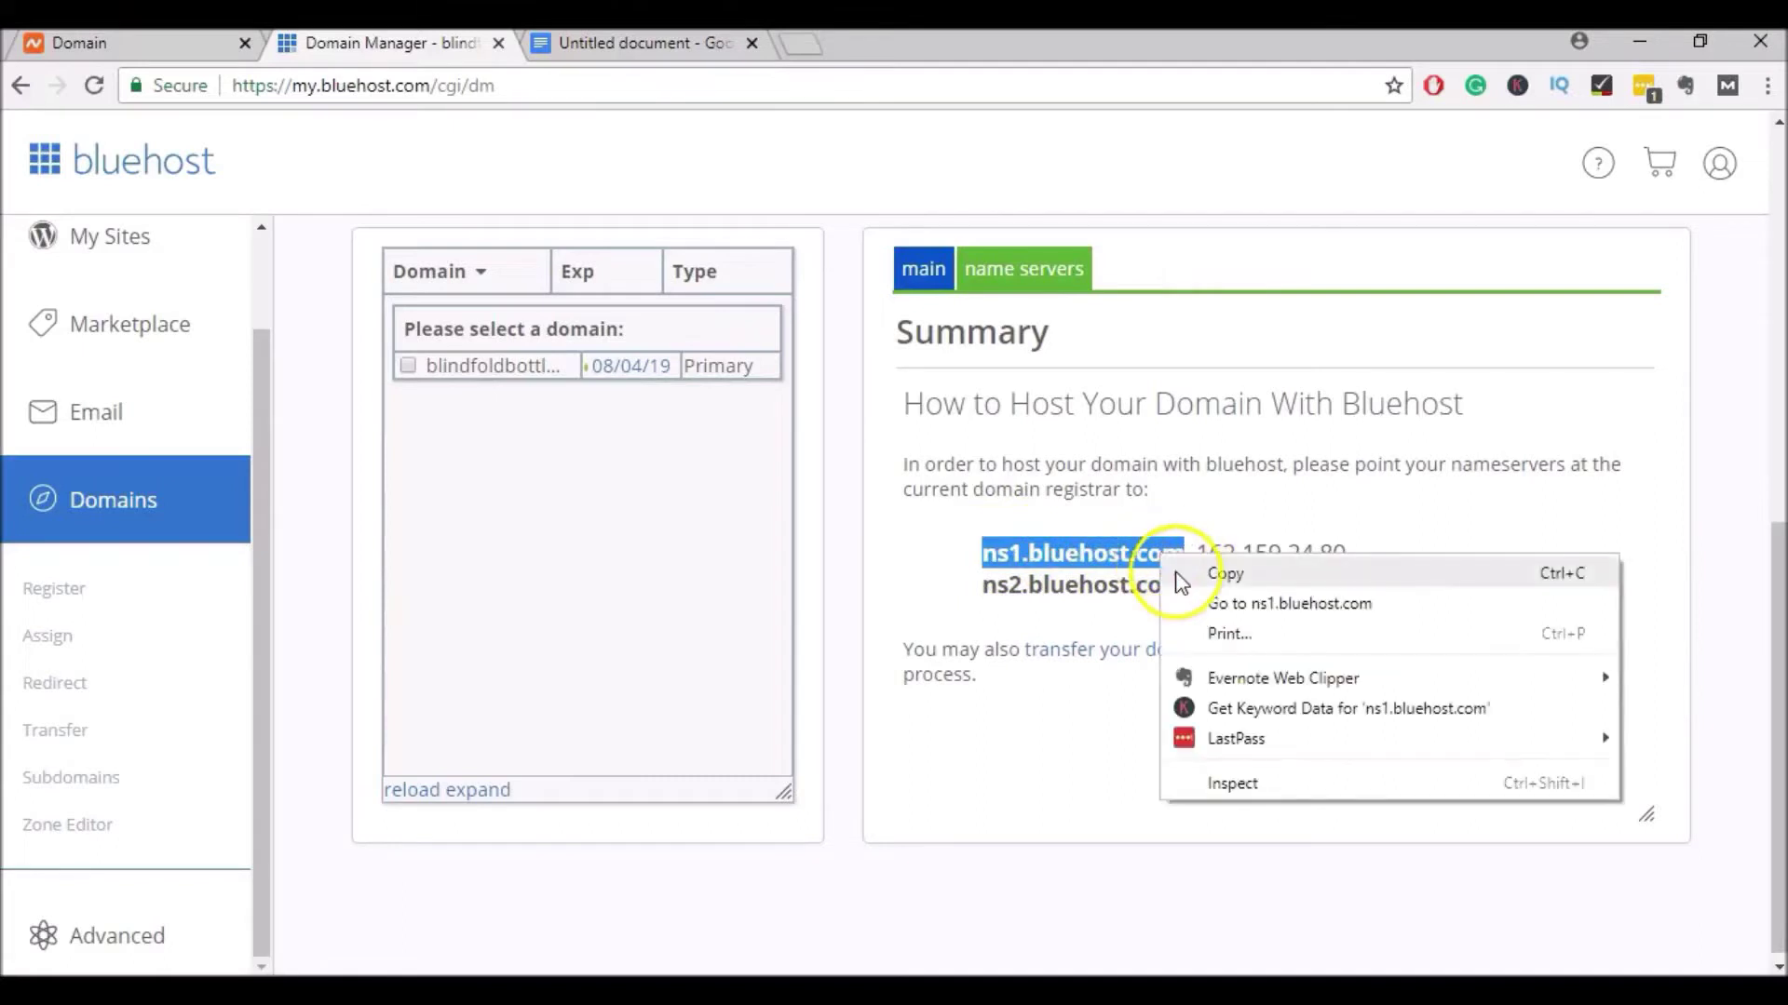
click(1179, 570)
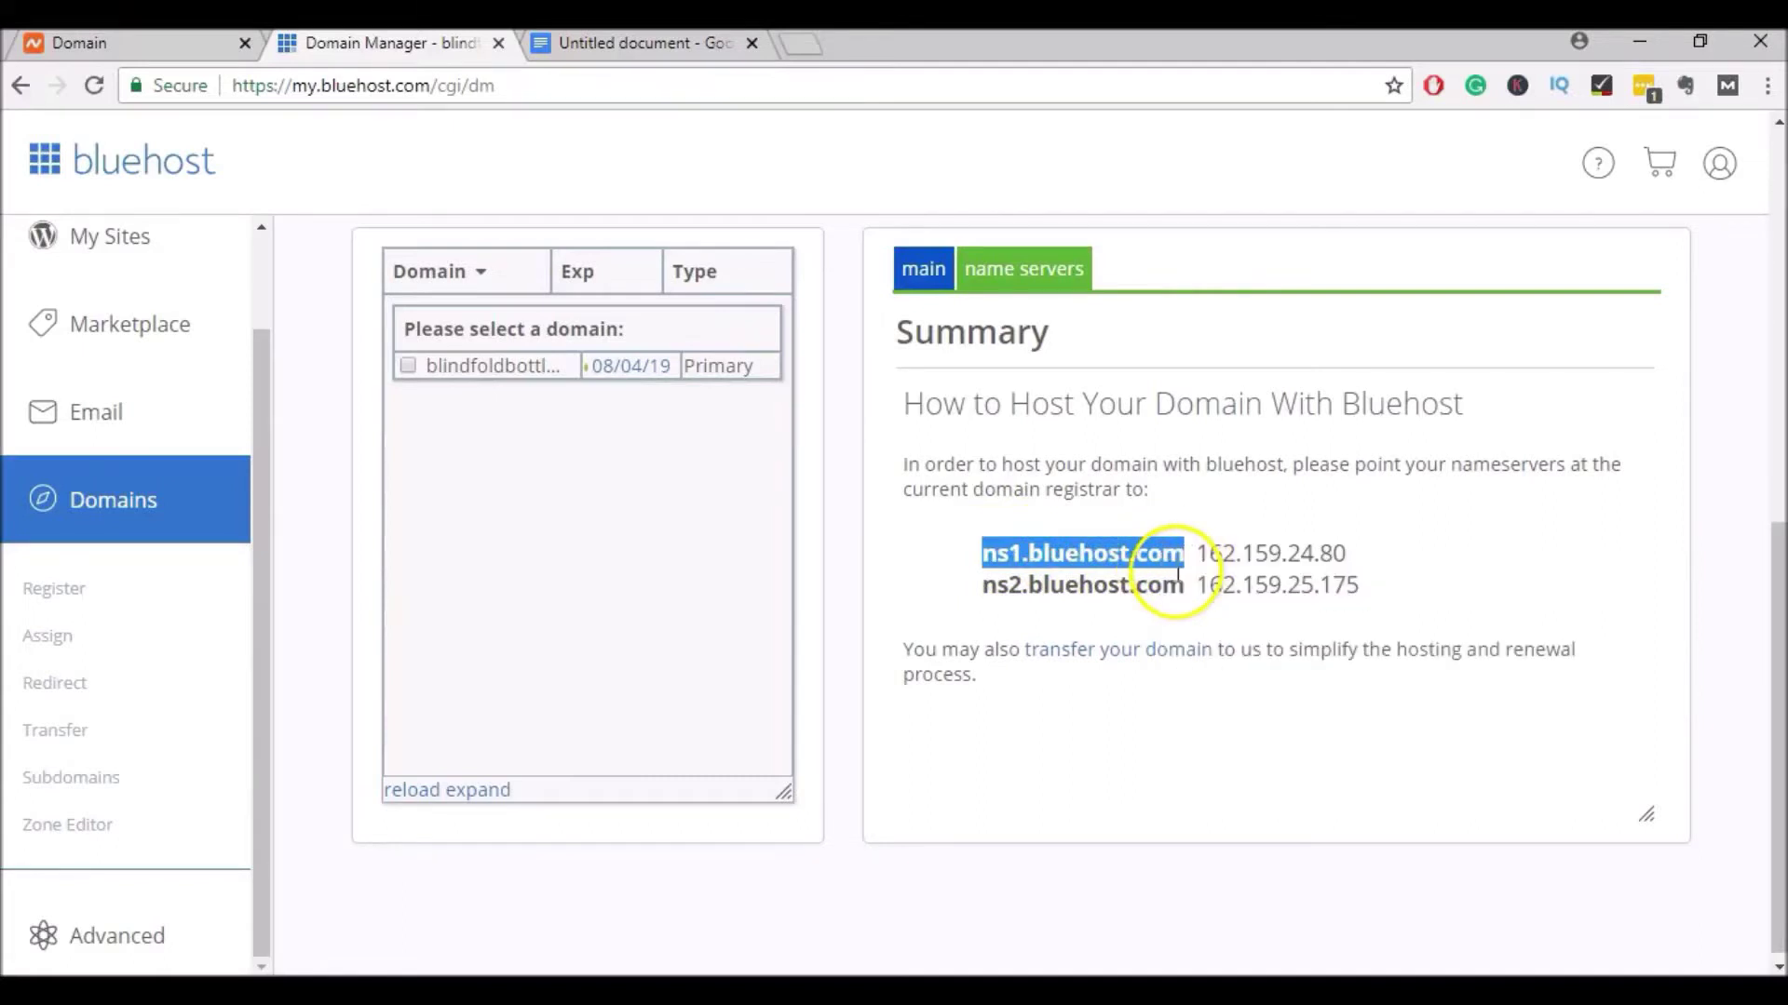
Paste ns1.bluehost.com into Namecheap's Nameserver 1 field
click(173, 42)
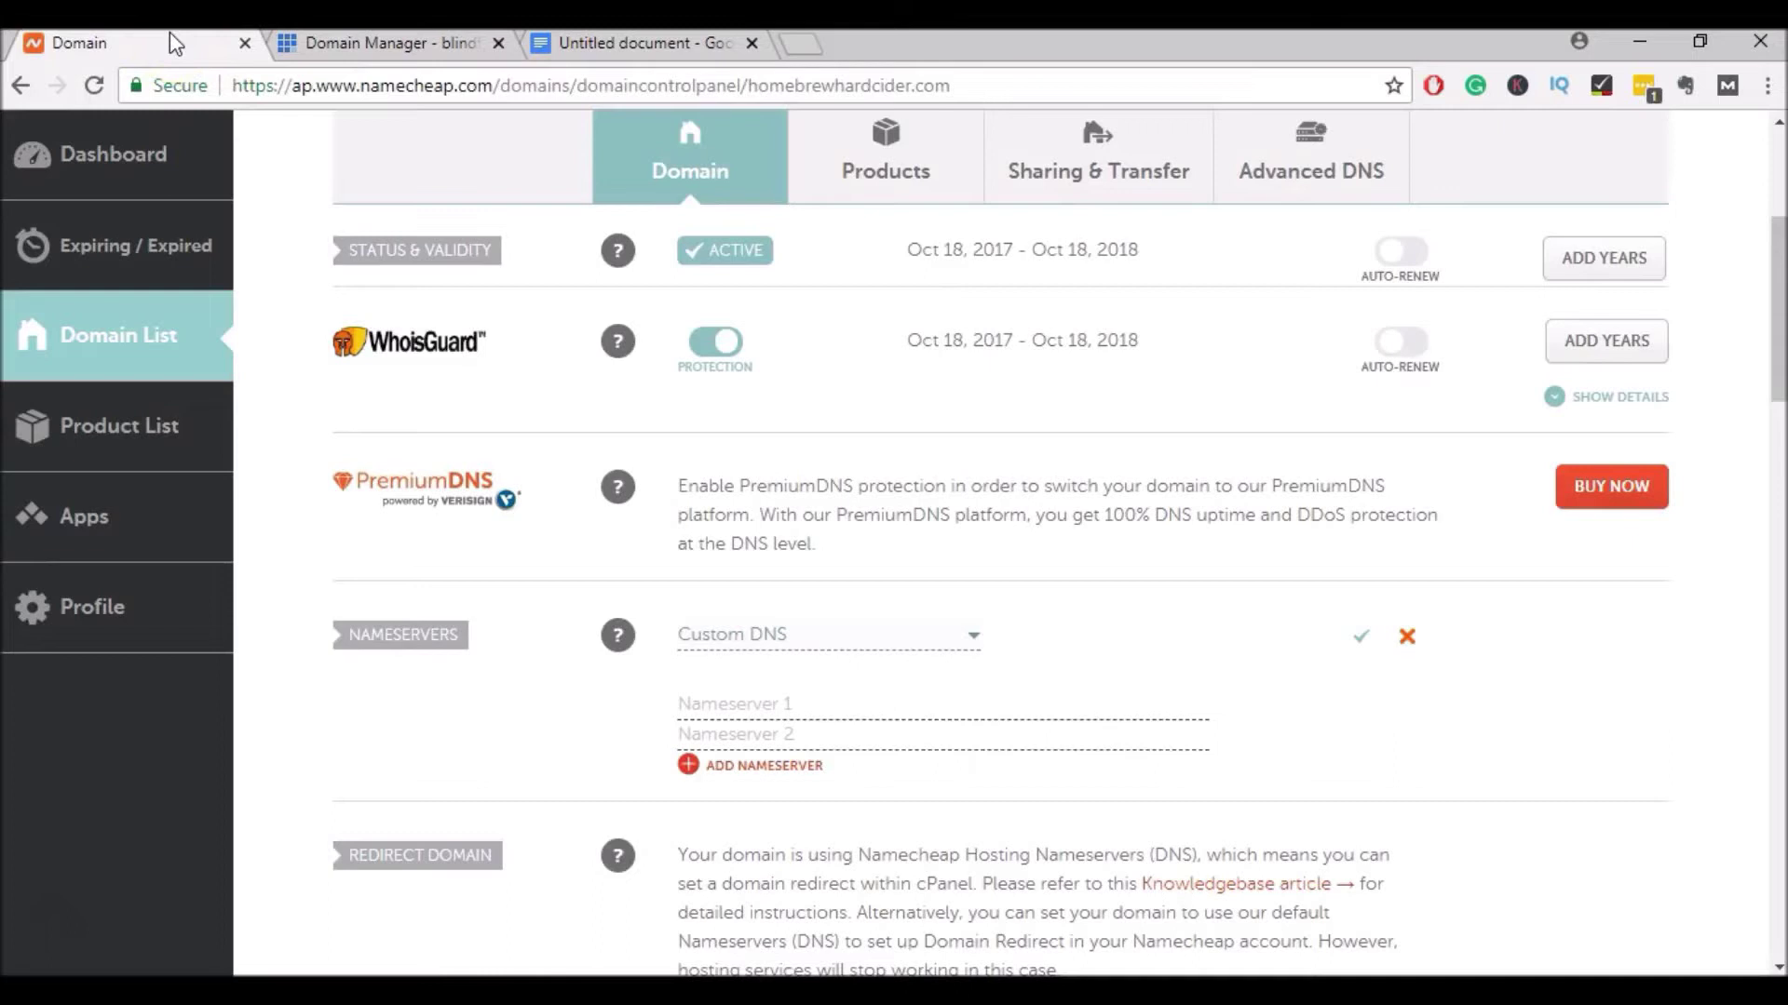
click(745, 703)
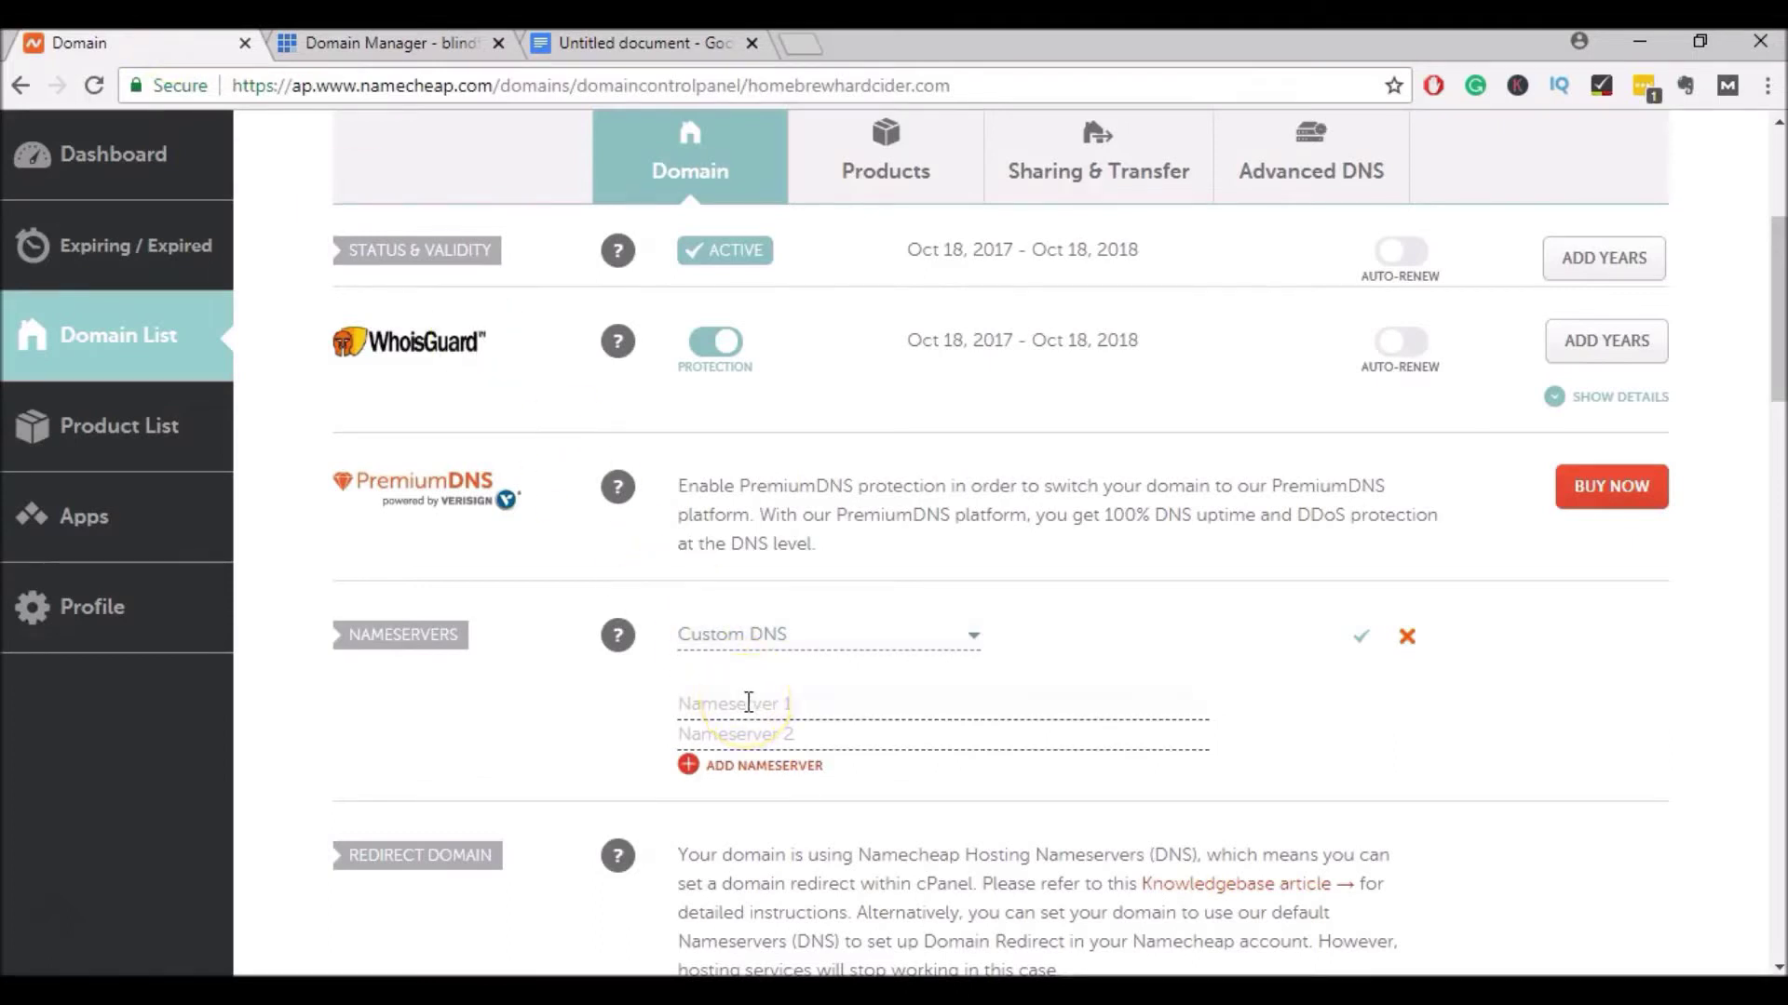
right_click(748, 703)
click(866, 421)
Copy ns2.bluehost.com from Bluehost's nameserver list
click(605, 42)
click(359, 45)
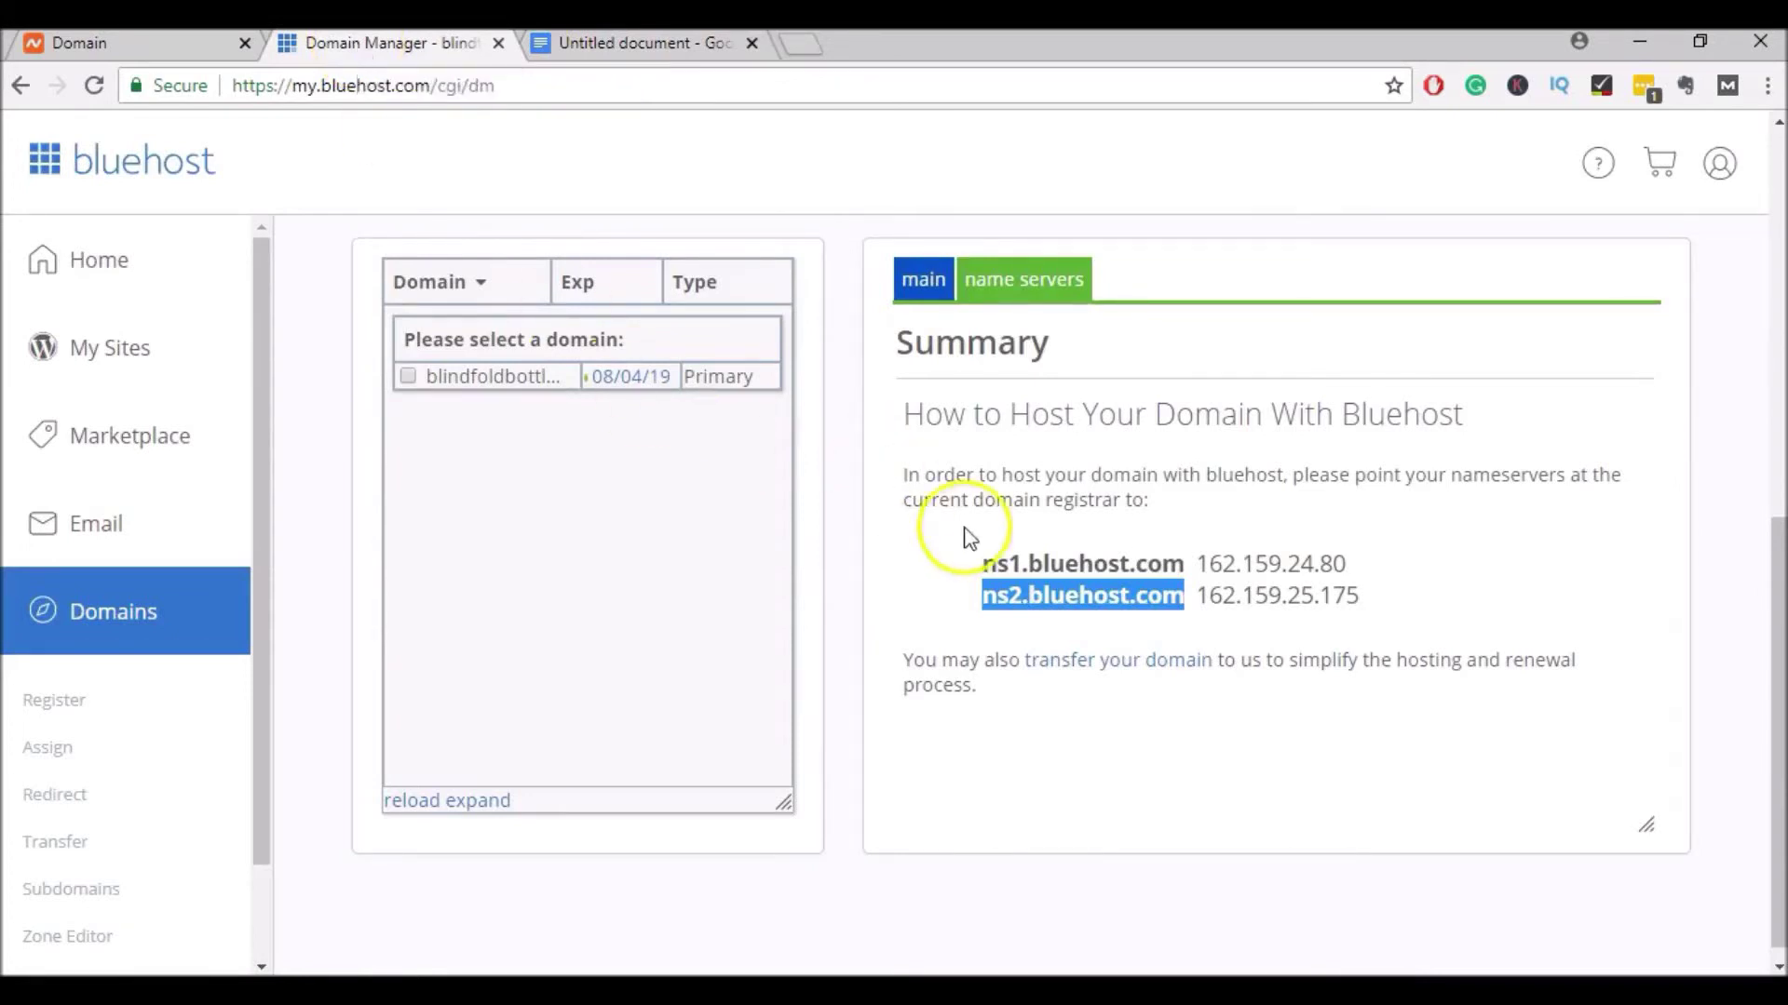
triple_click(1122, 605)
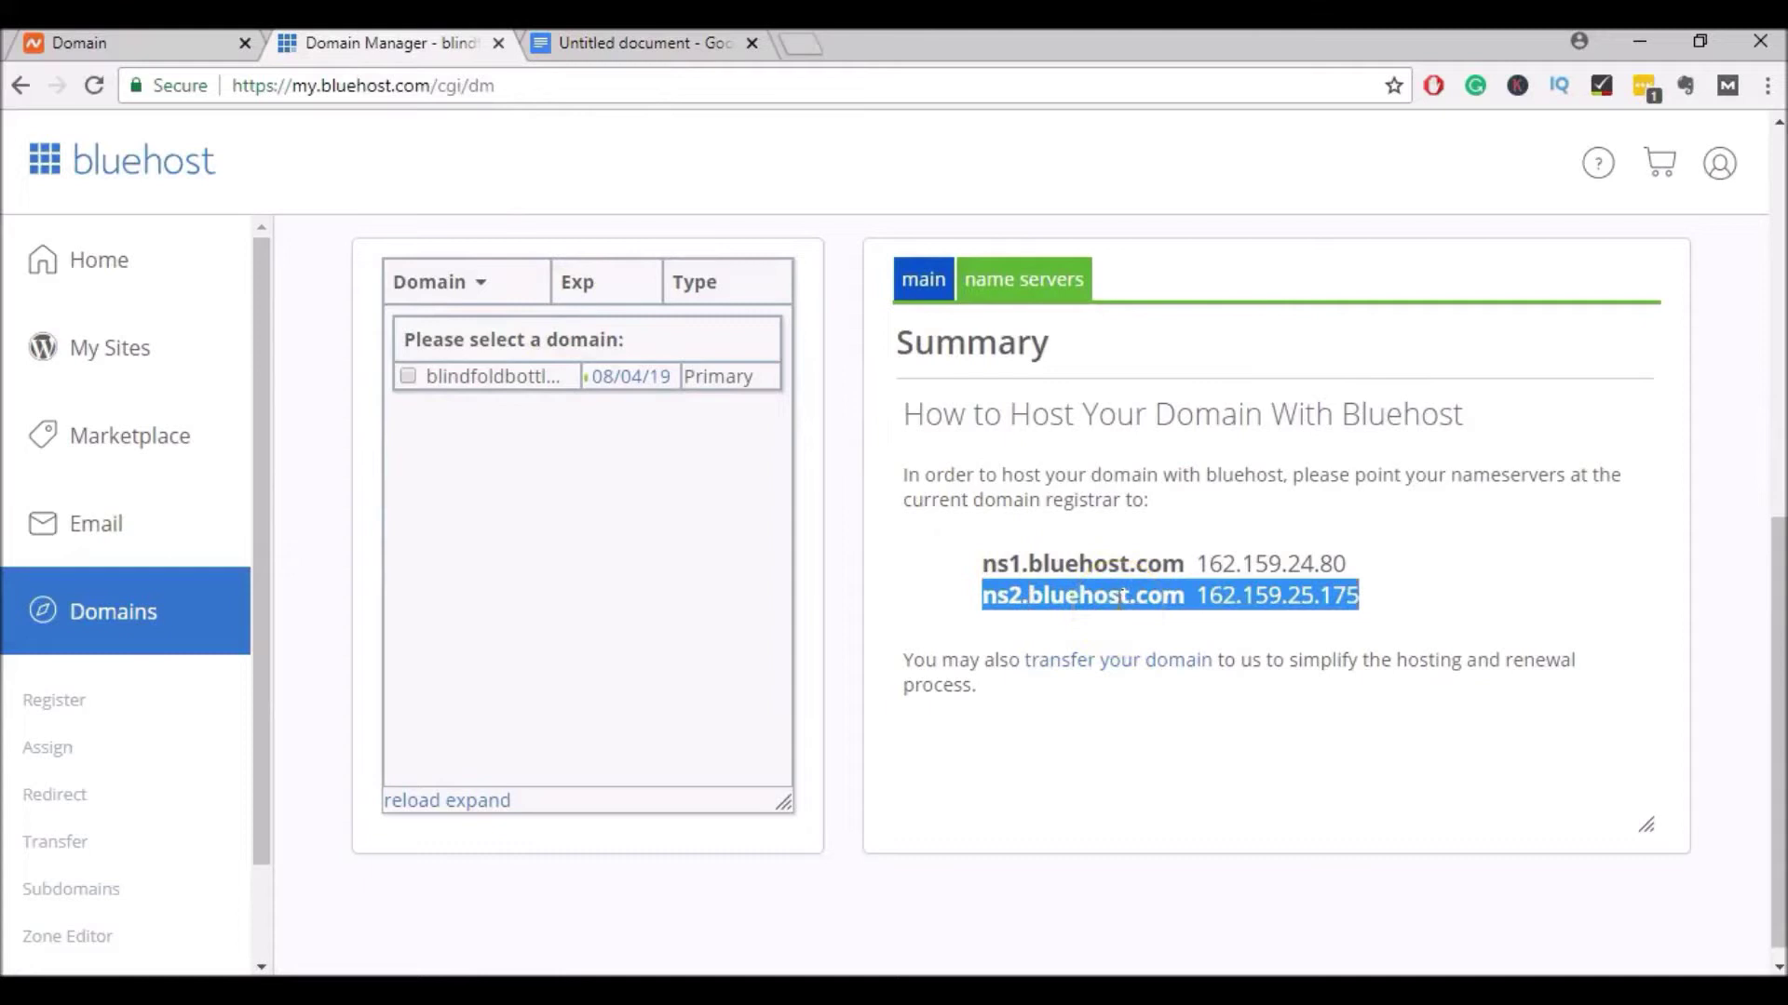
click(1013, 589)
drag(983, 597, 1181, 614)
right_click(1165, 605)
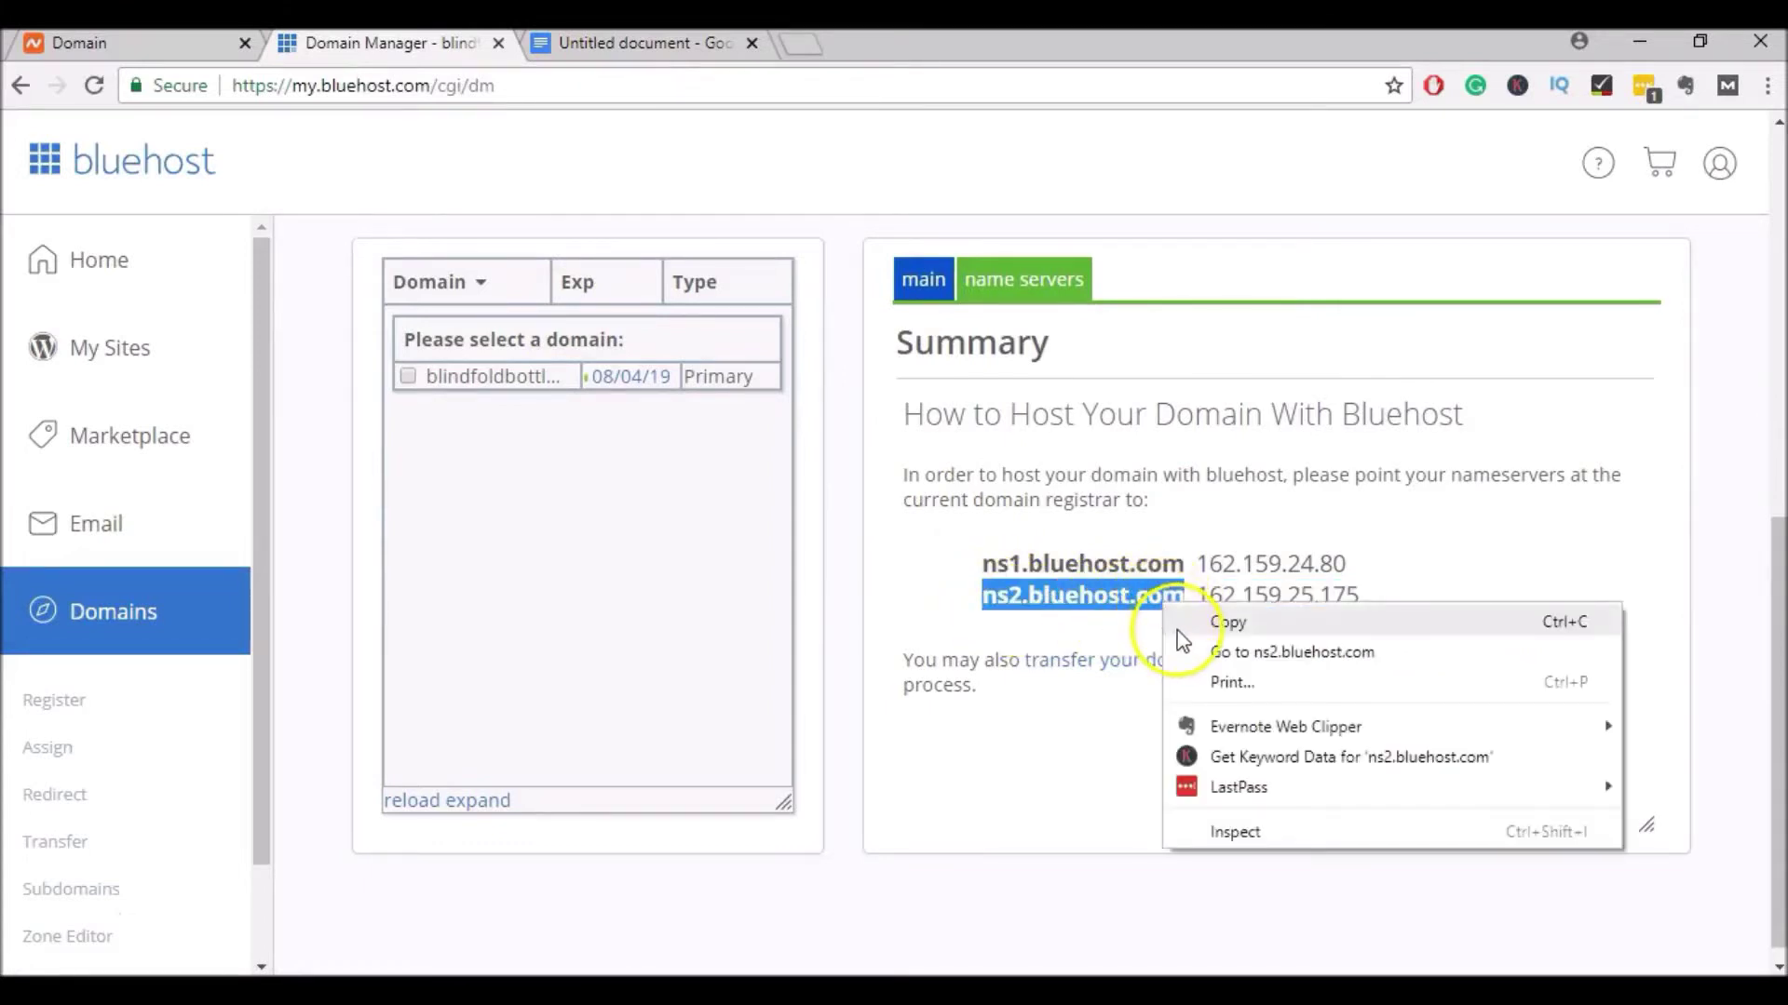
click(1211, 621)
Paste ns2.bluehost.com into Namecheap's Nameserver 2 field and save the custom nameservers
click(183, 41)
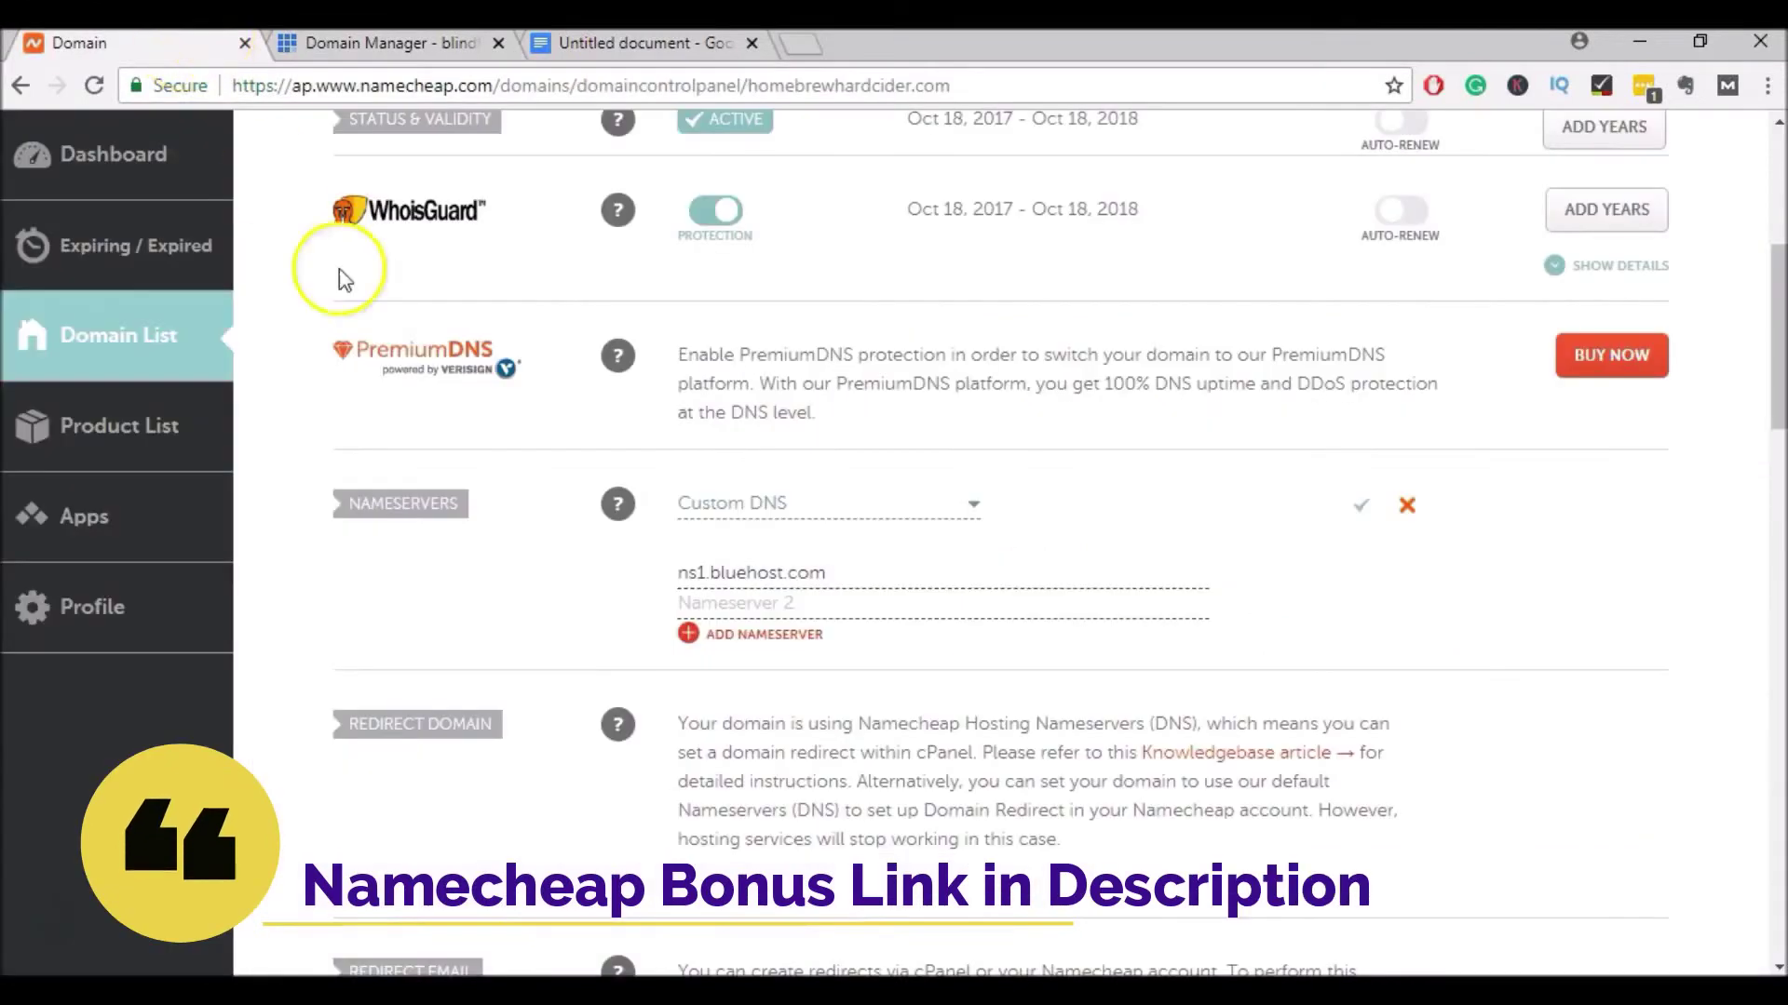
right_click(745, 610)
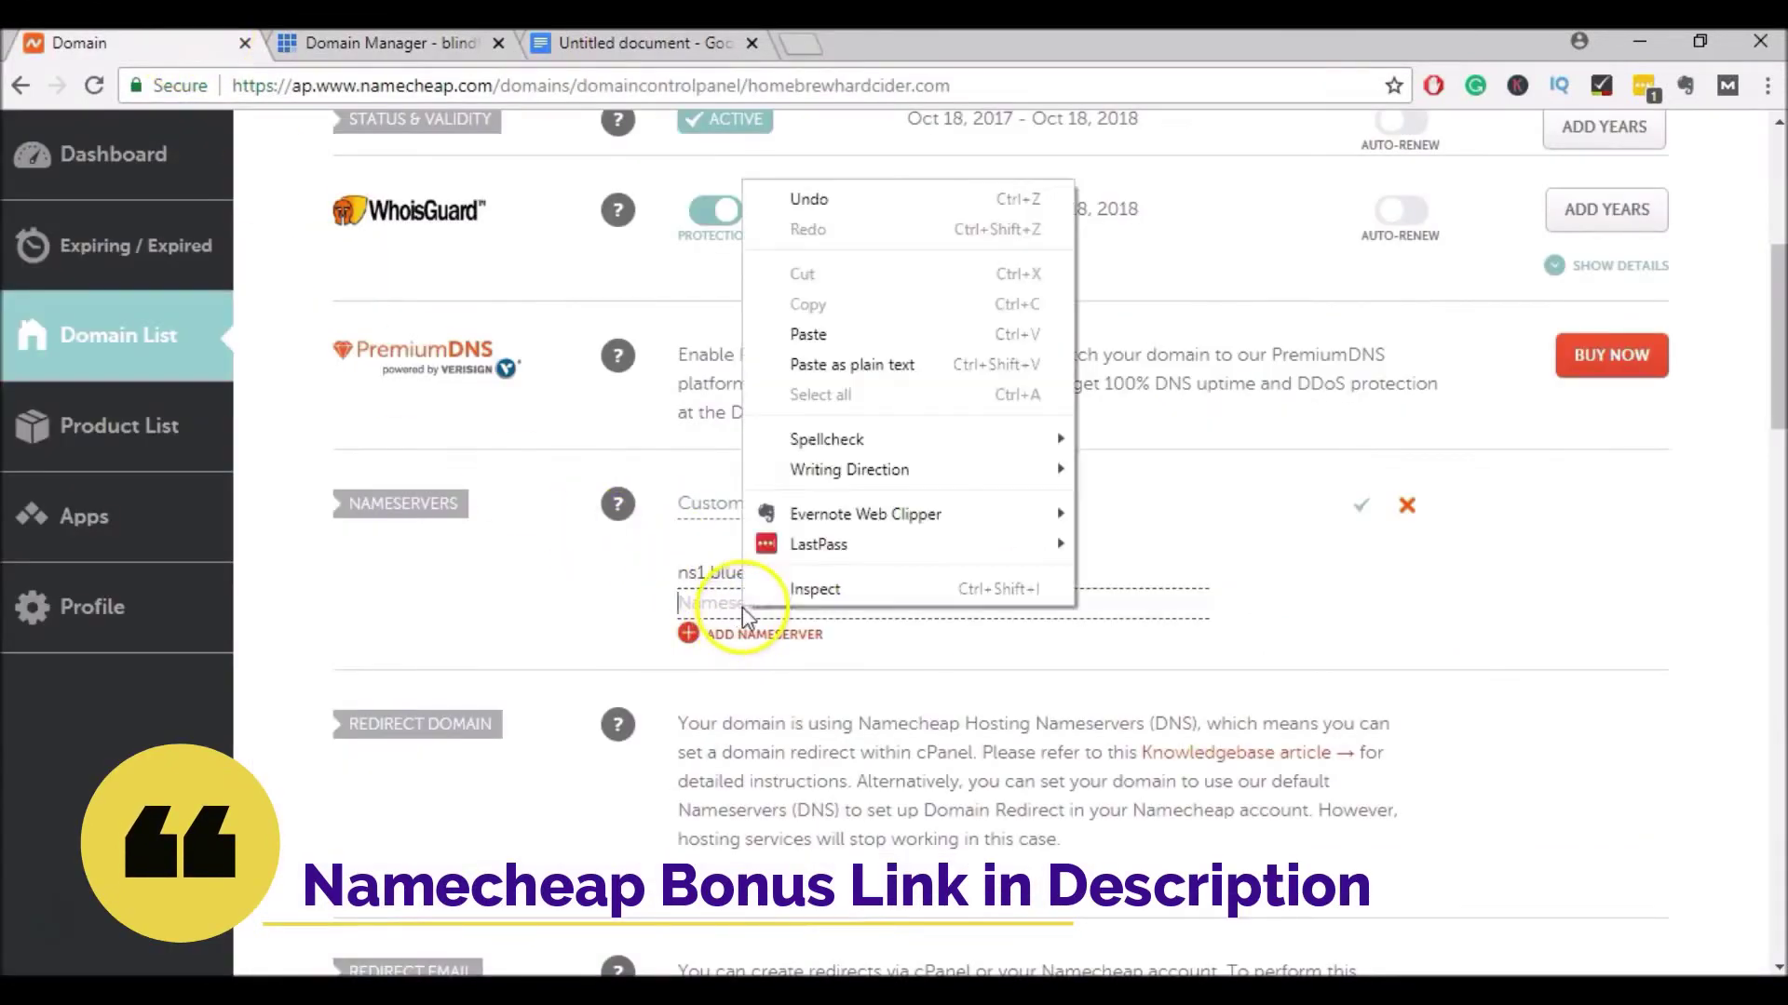
click(835, 331)
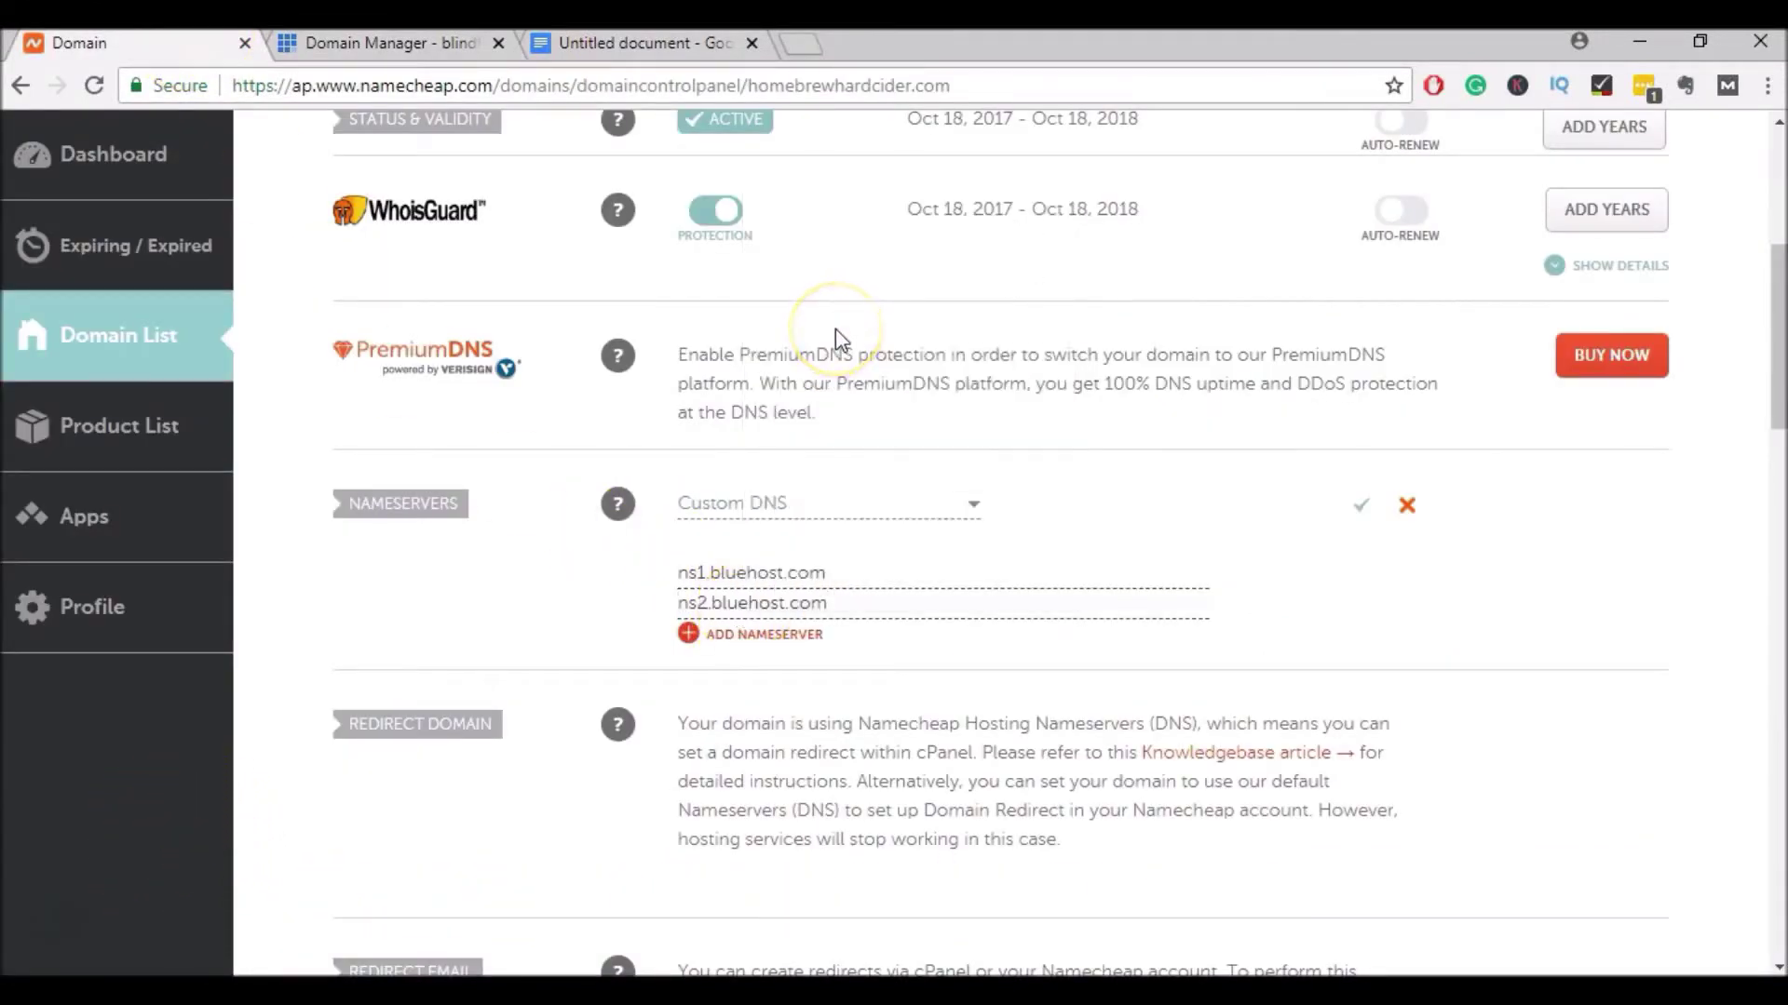
click(1362, 514)
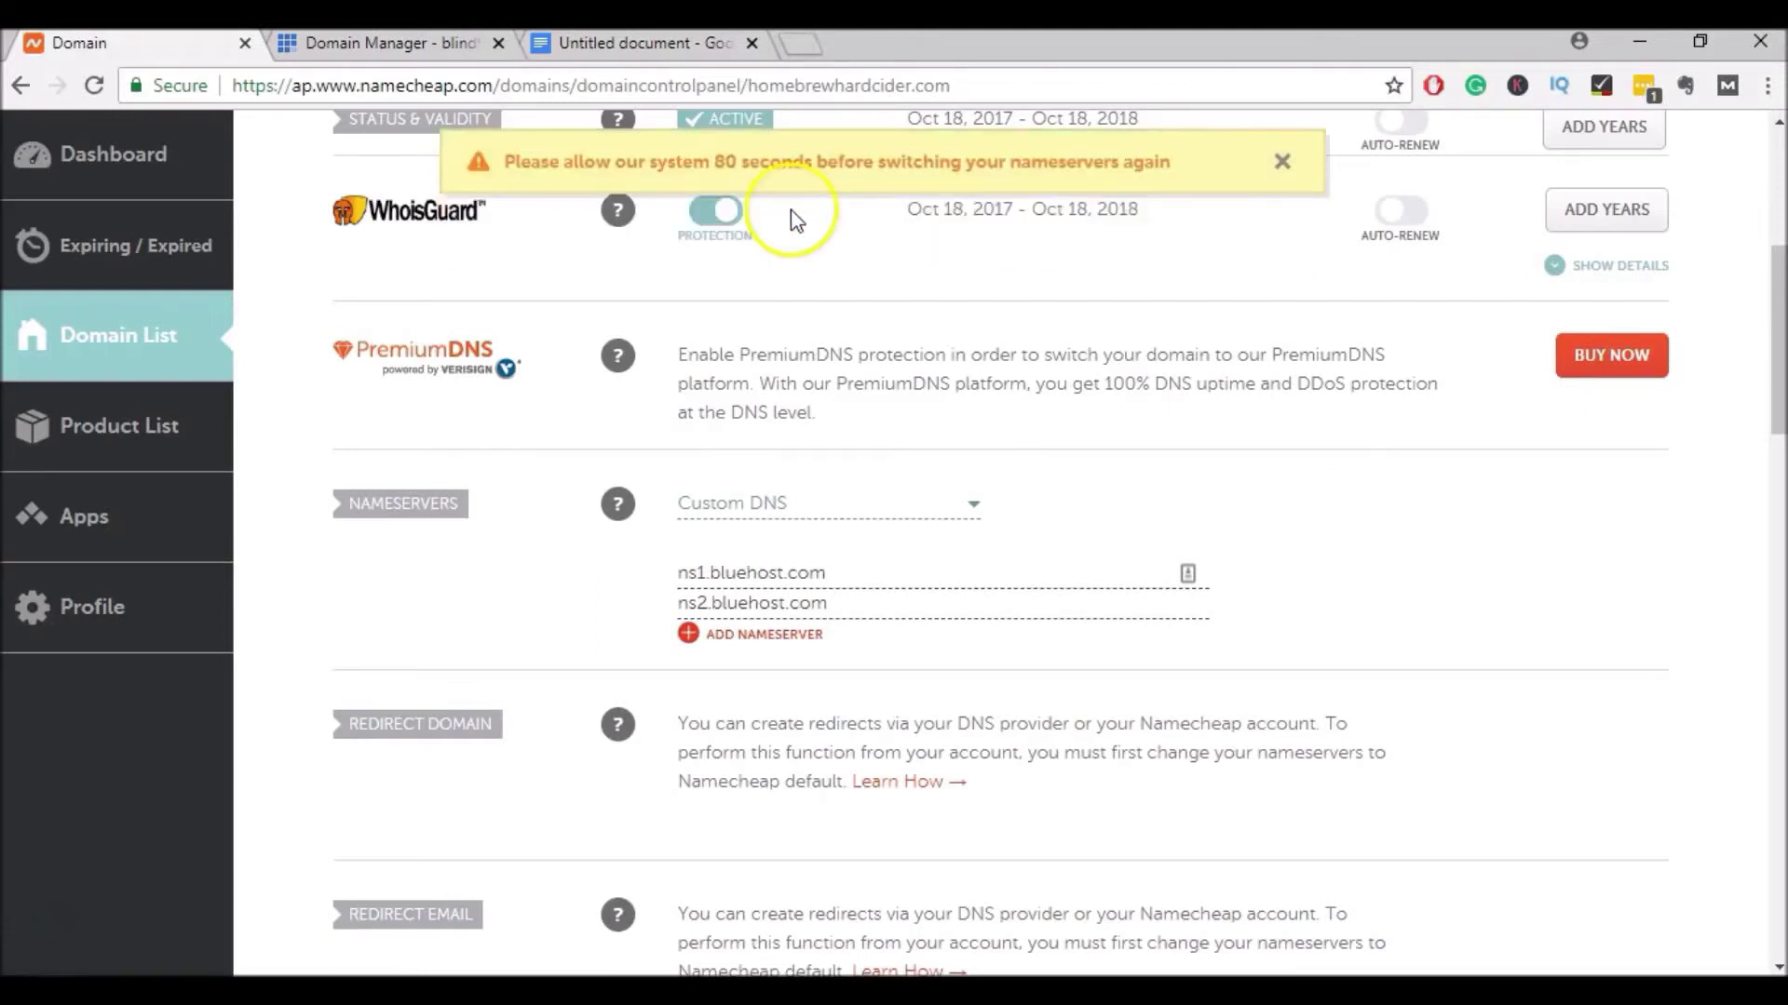
click(780, 254)
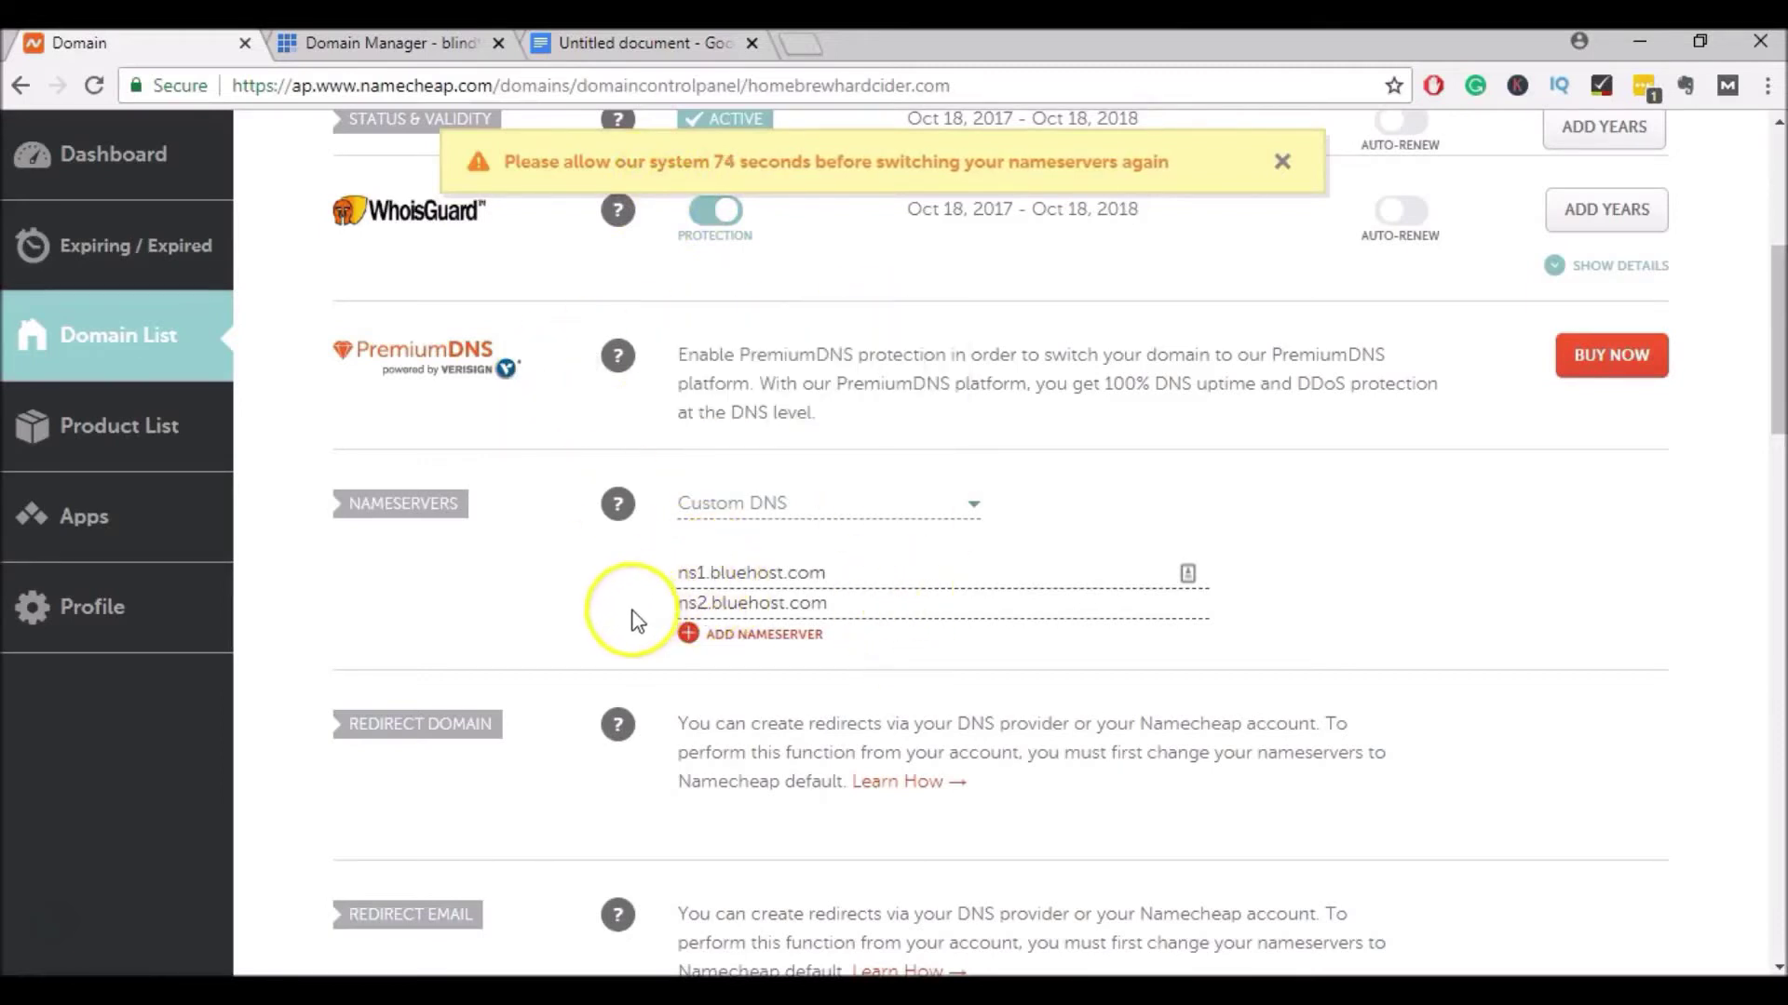
Open Bluehost's Assign Domain page using the option for a domain not yet associated
click(433, 46)
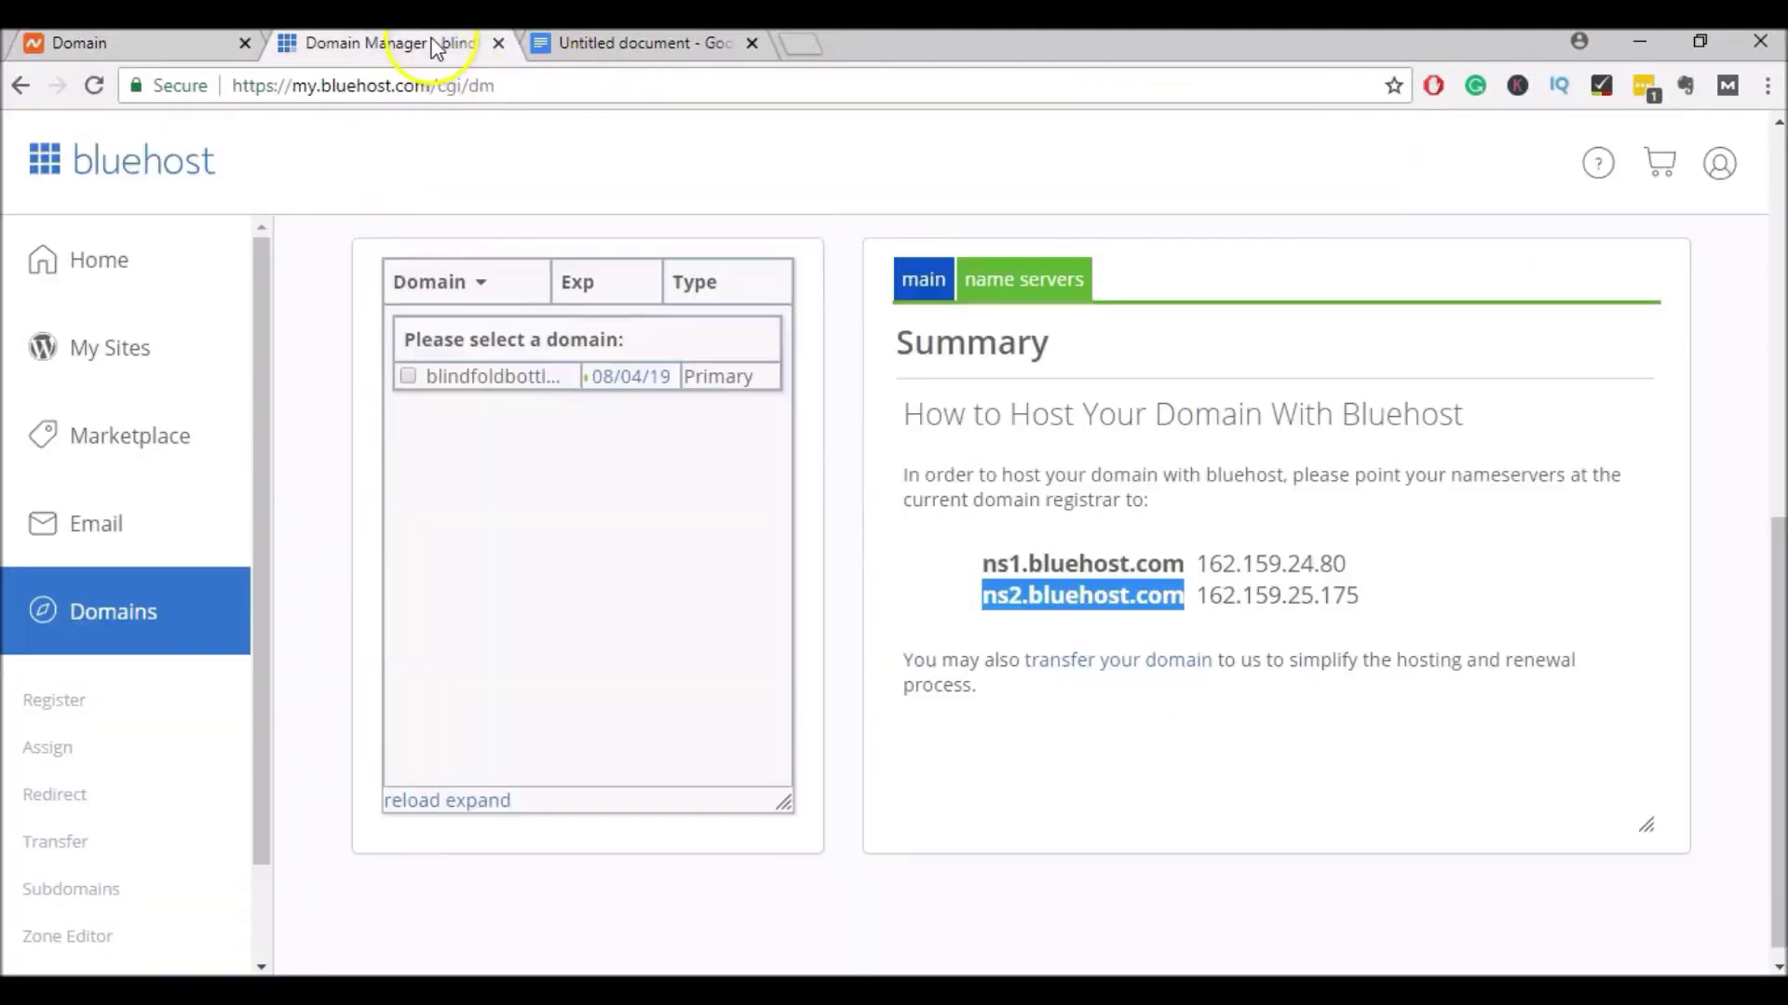
click(826, 531)
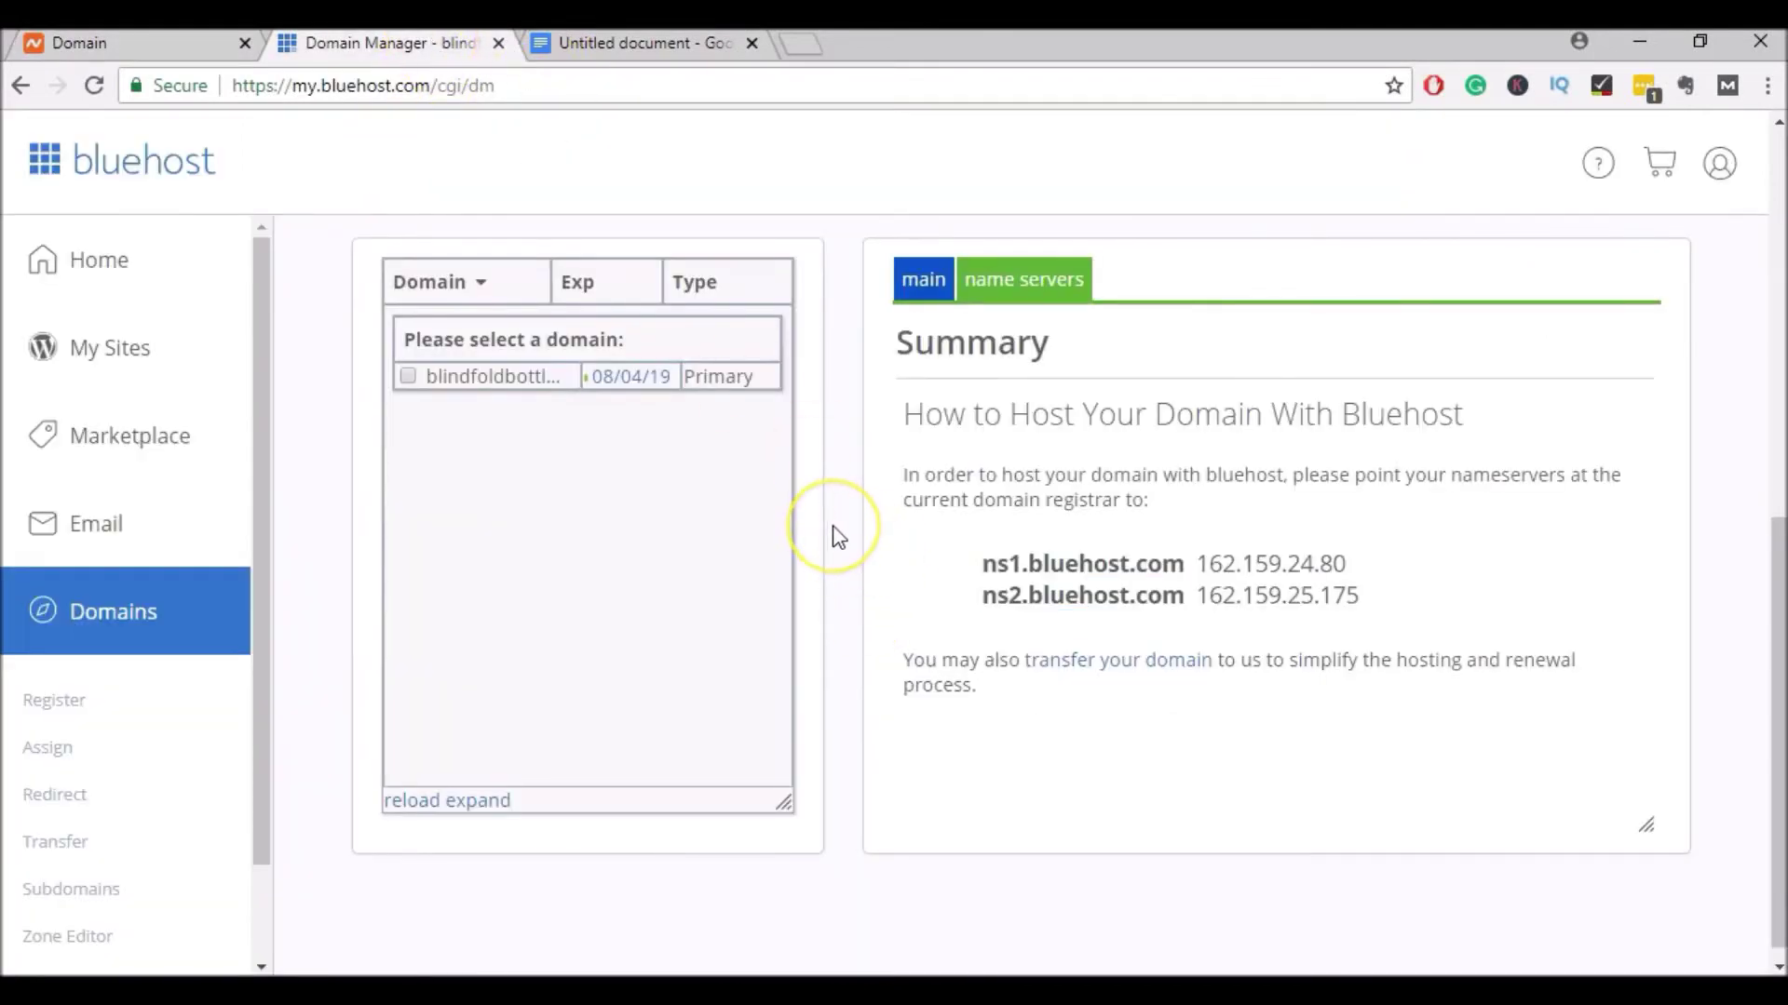
scroll(838, 538, up, 4)
scroll(837, 538, up, 4)
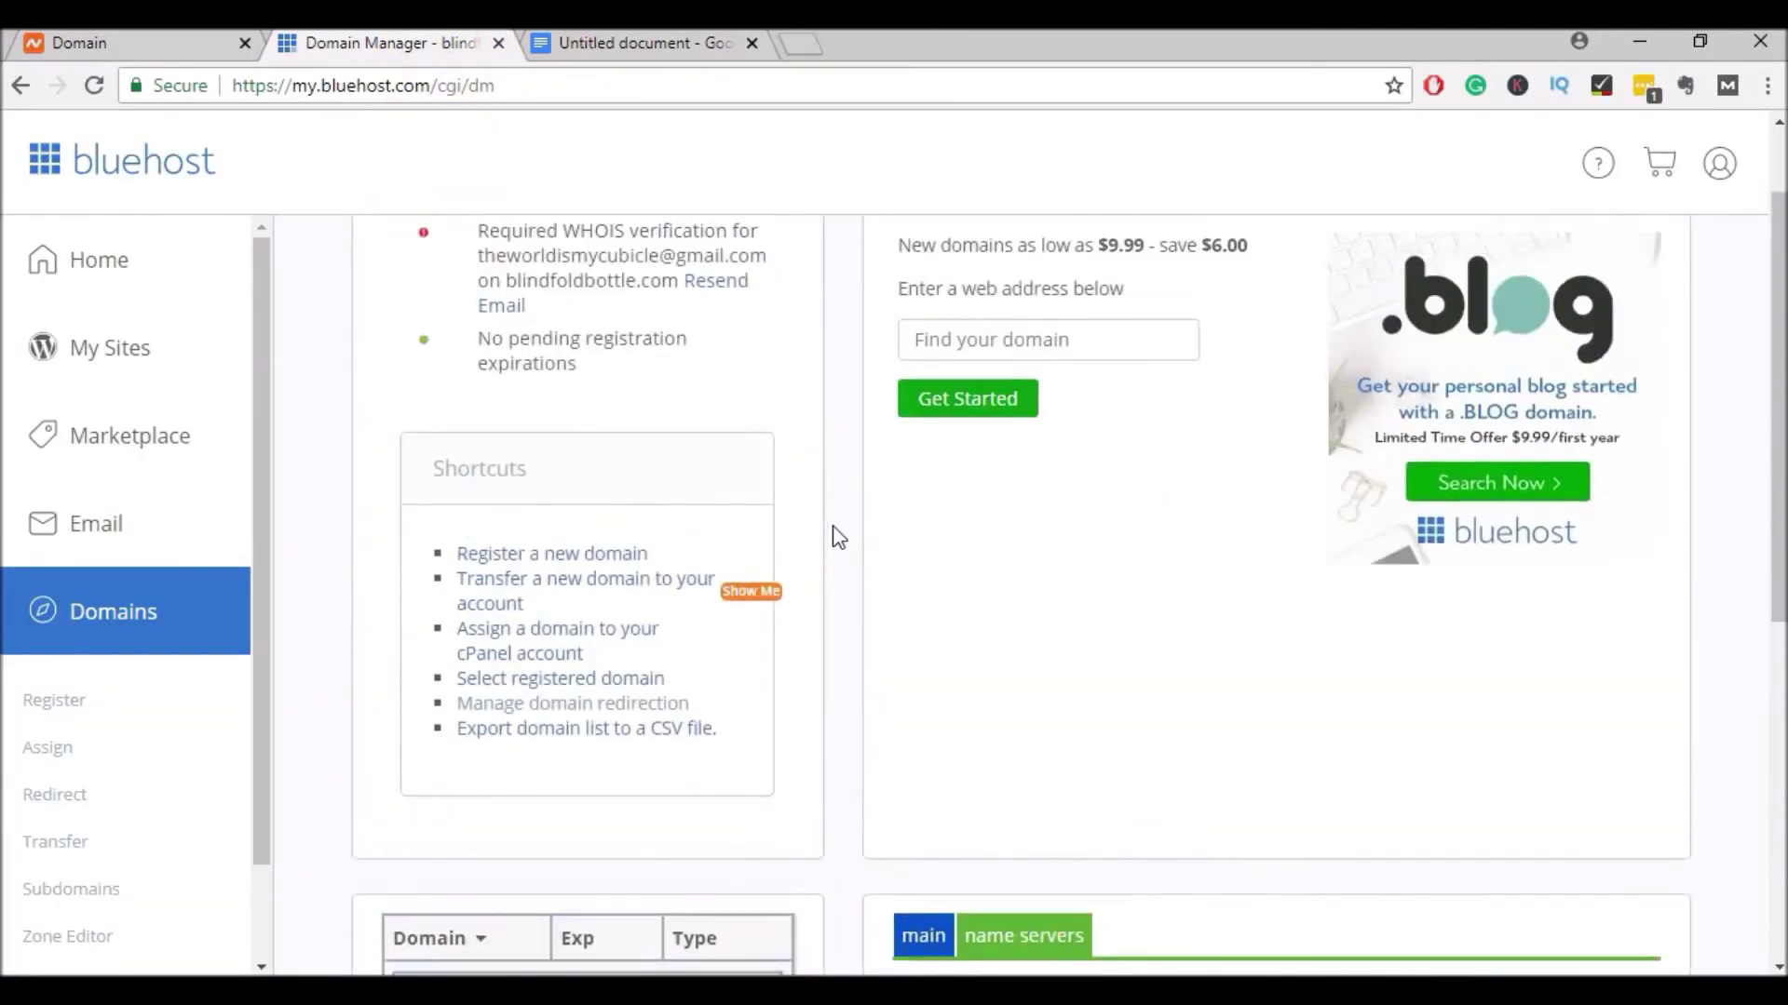
click(594, 642)
click(168, 601)
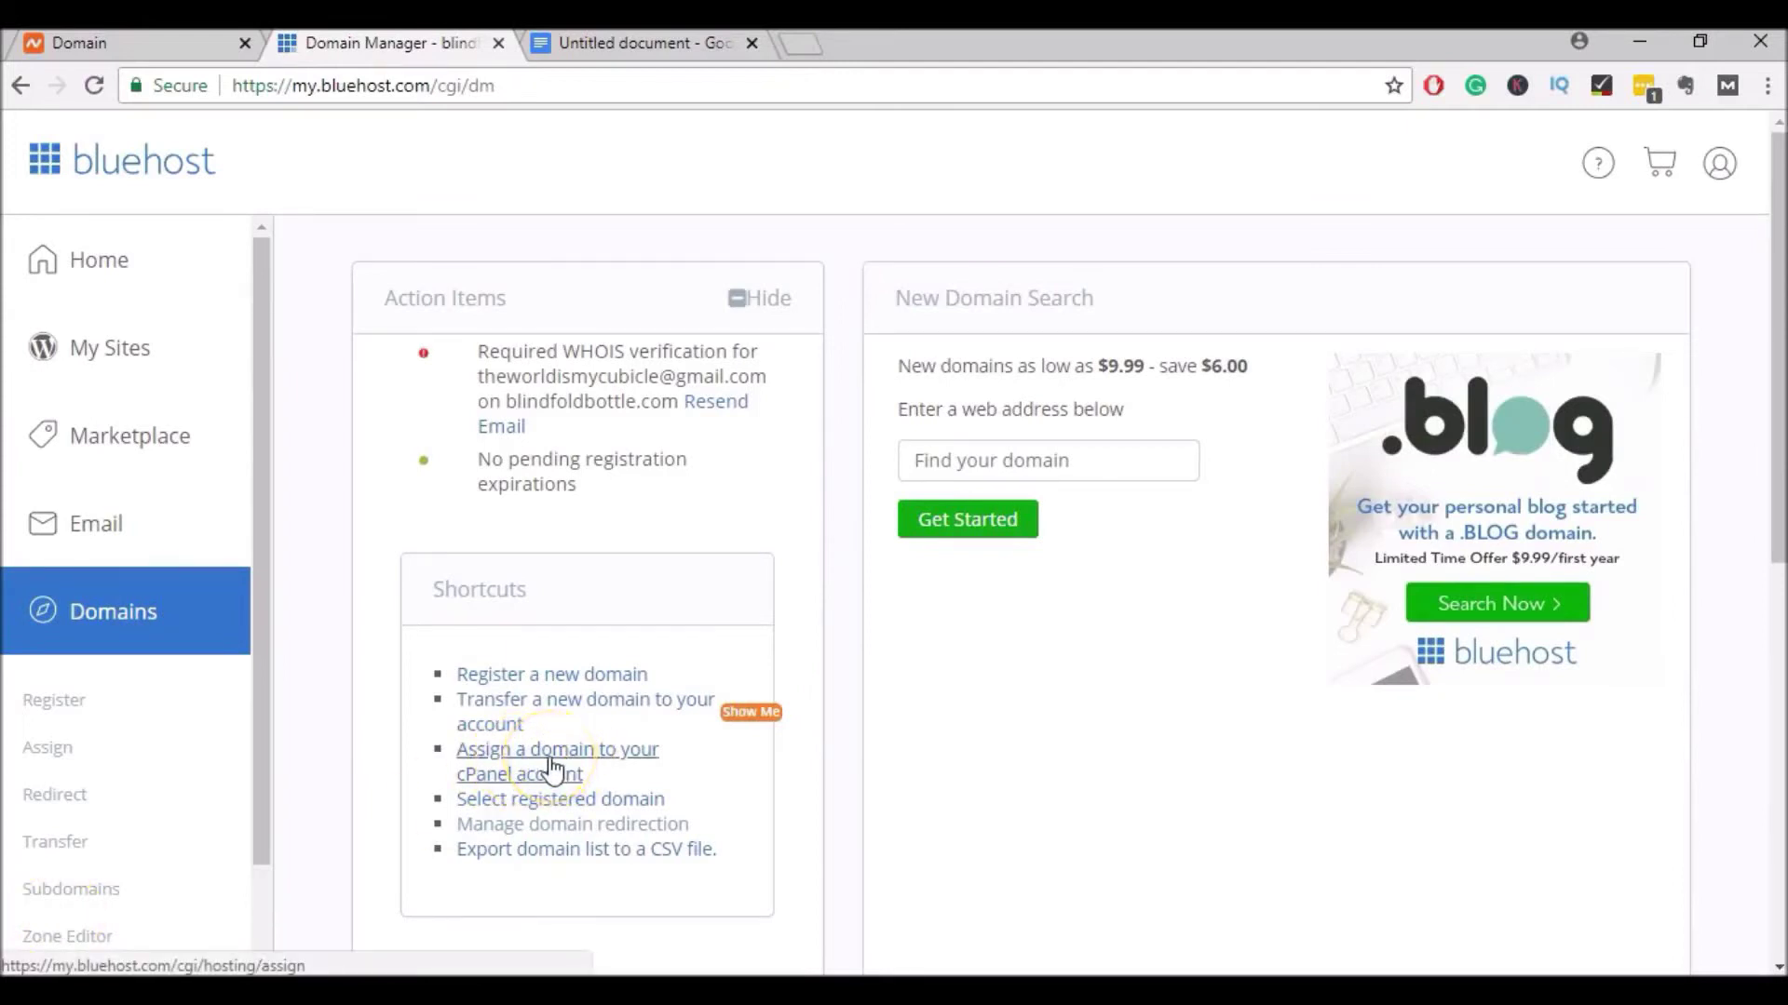
click(552, 770)
click(556, 702)
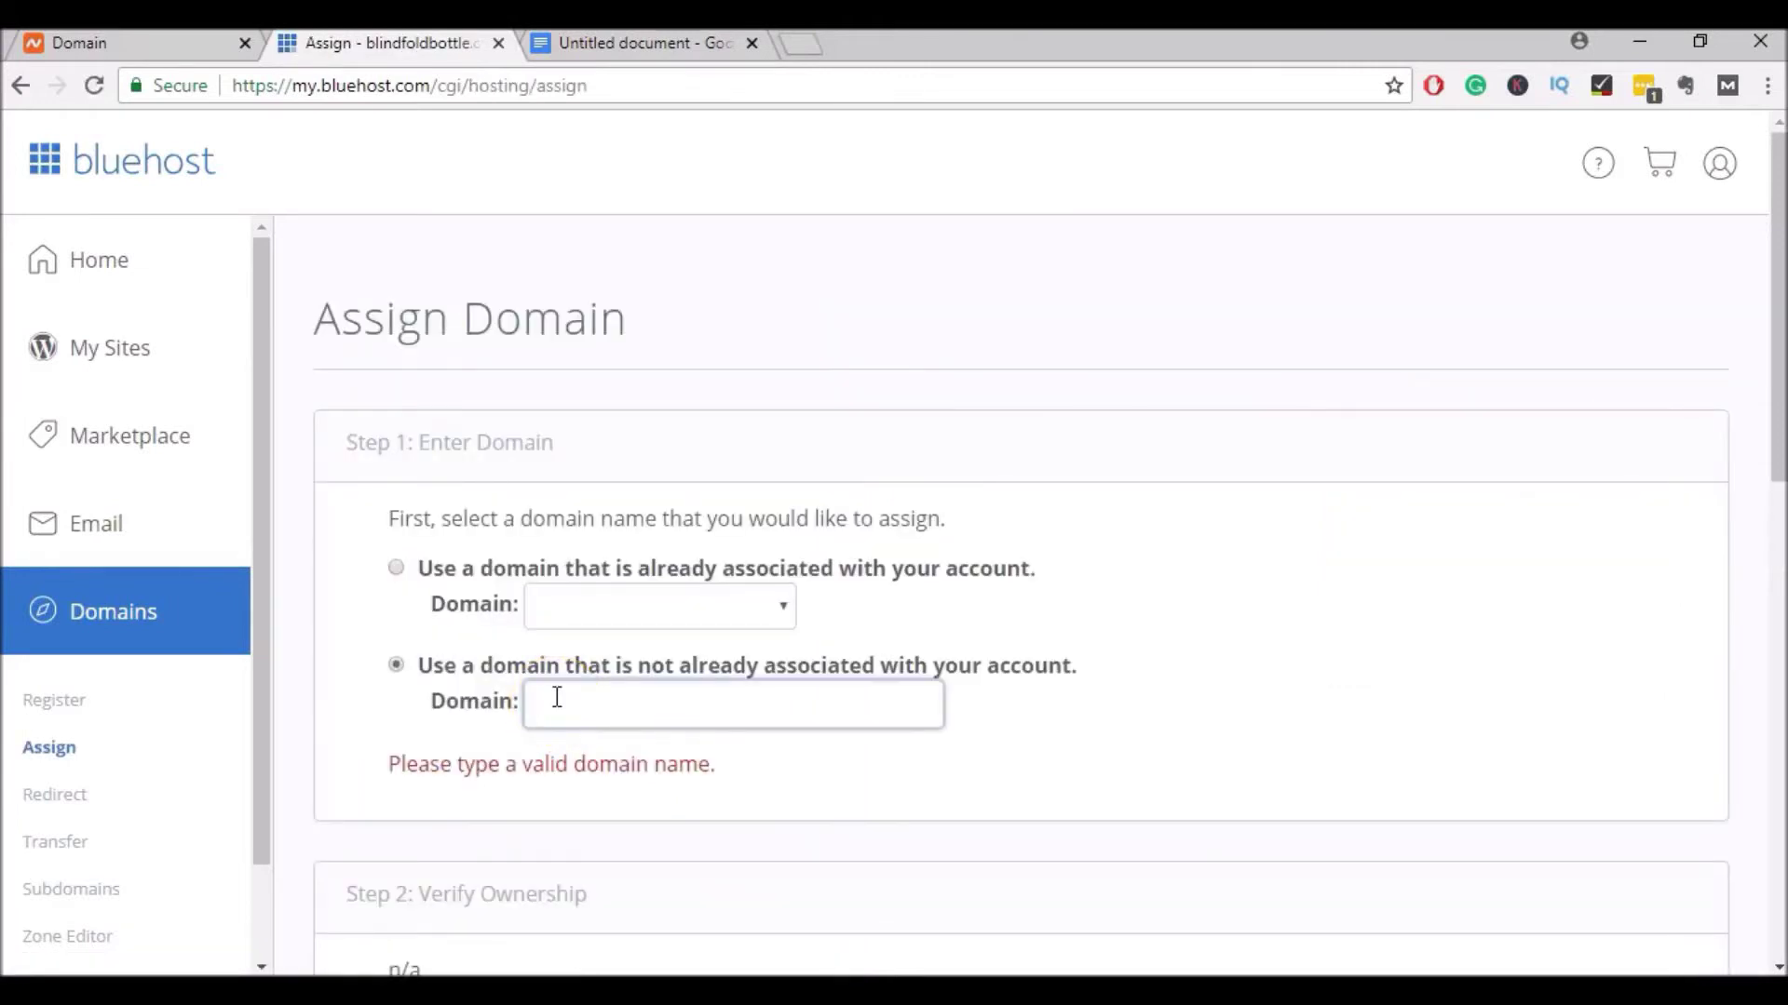
Copy the domain name homebrewhardcider.com from the top of its Namecheap page
click(169, 39)
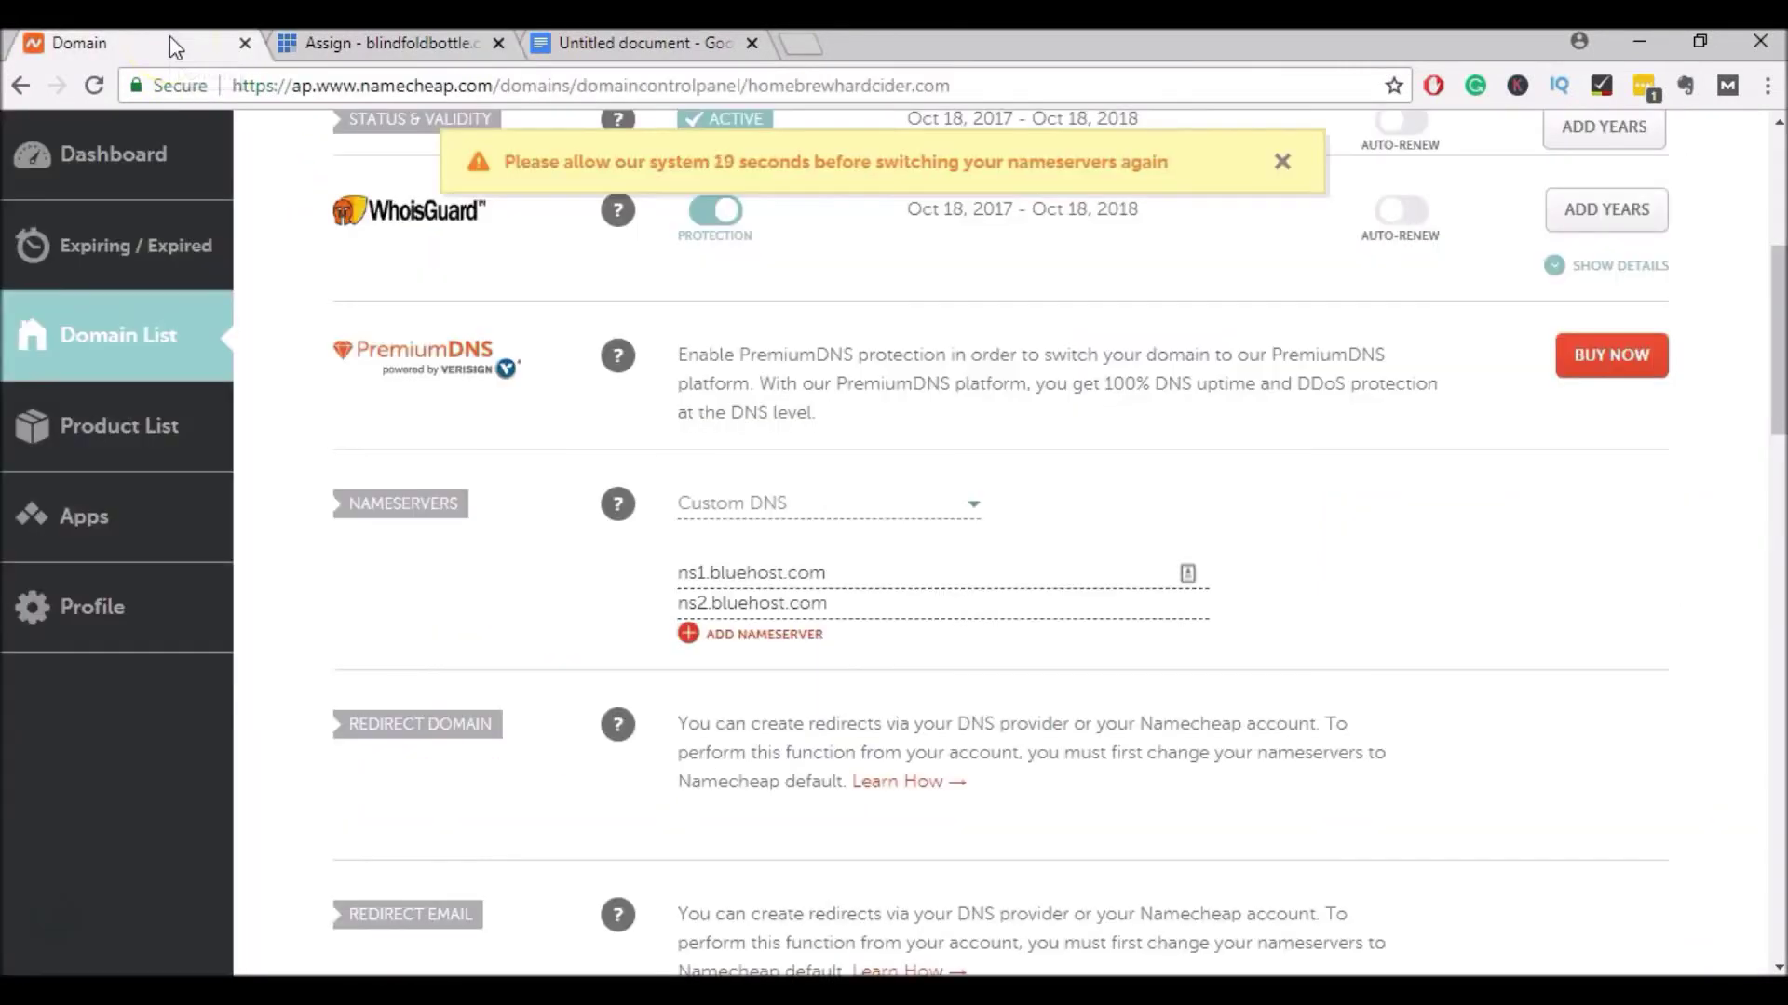
scroll(626, 510, up, 5)
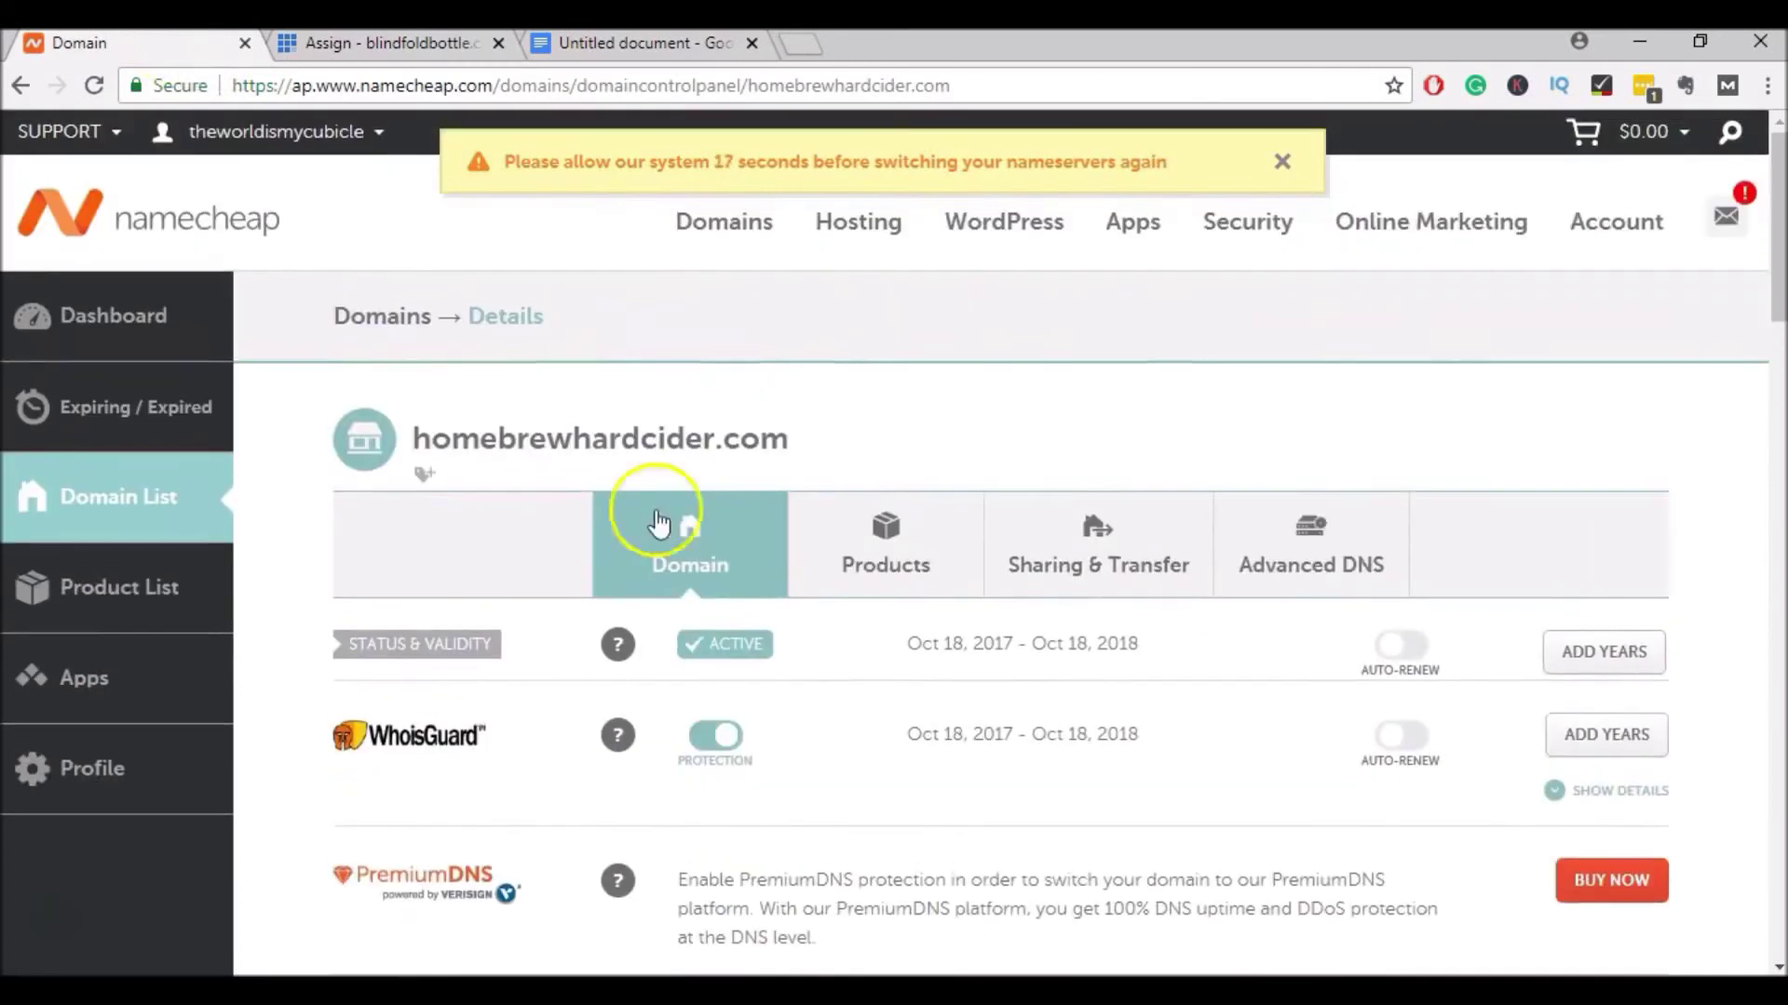
drag(412, 439, 787, 434)
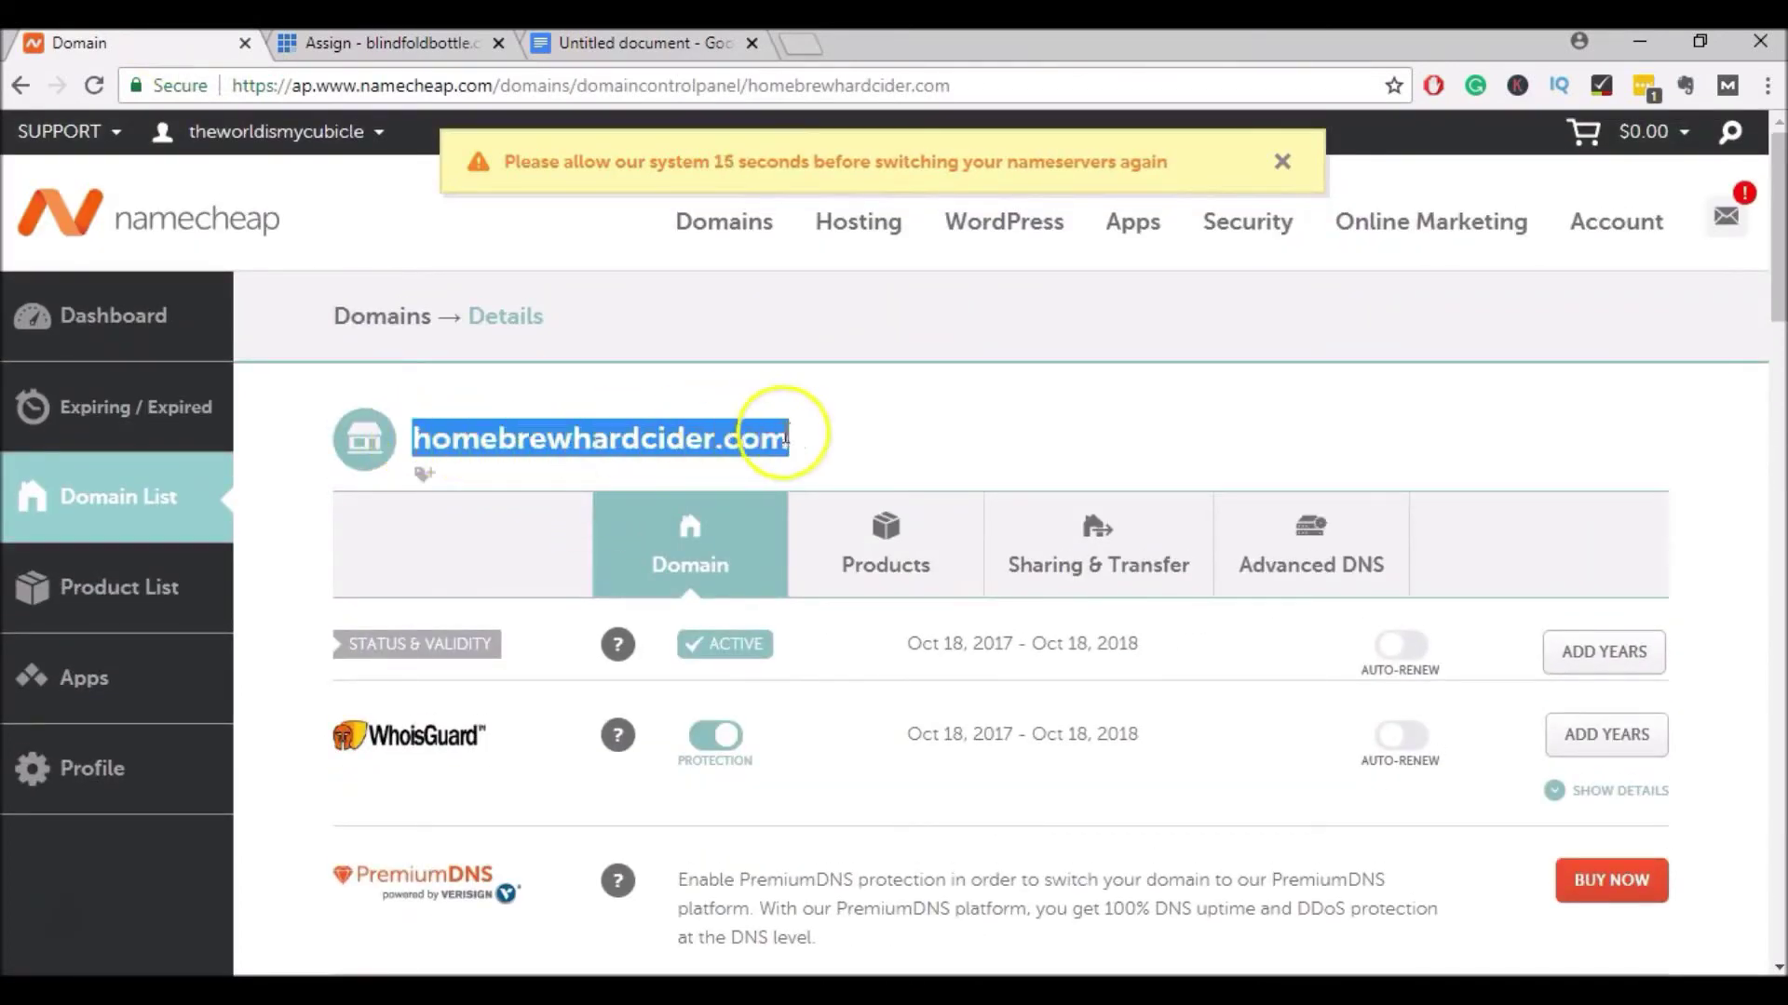
right_click(741, 433)
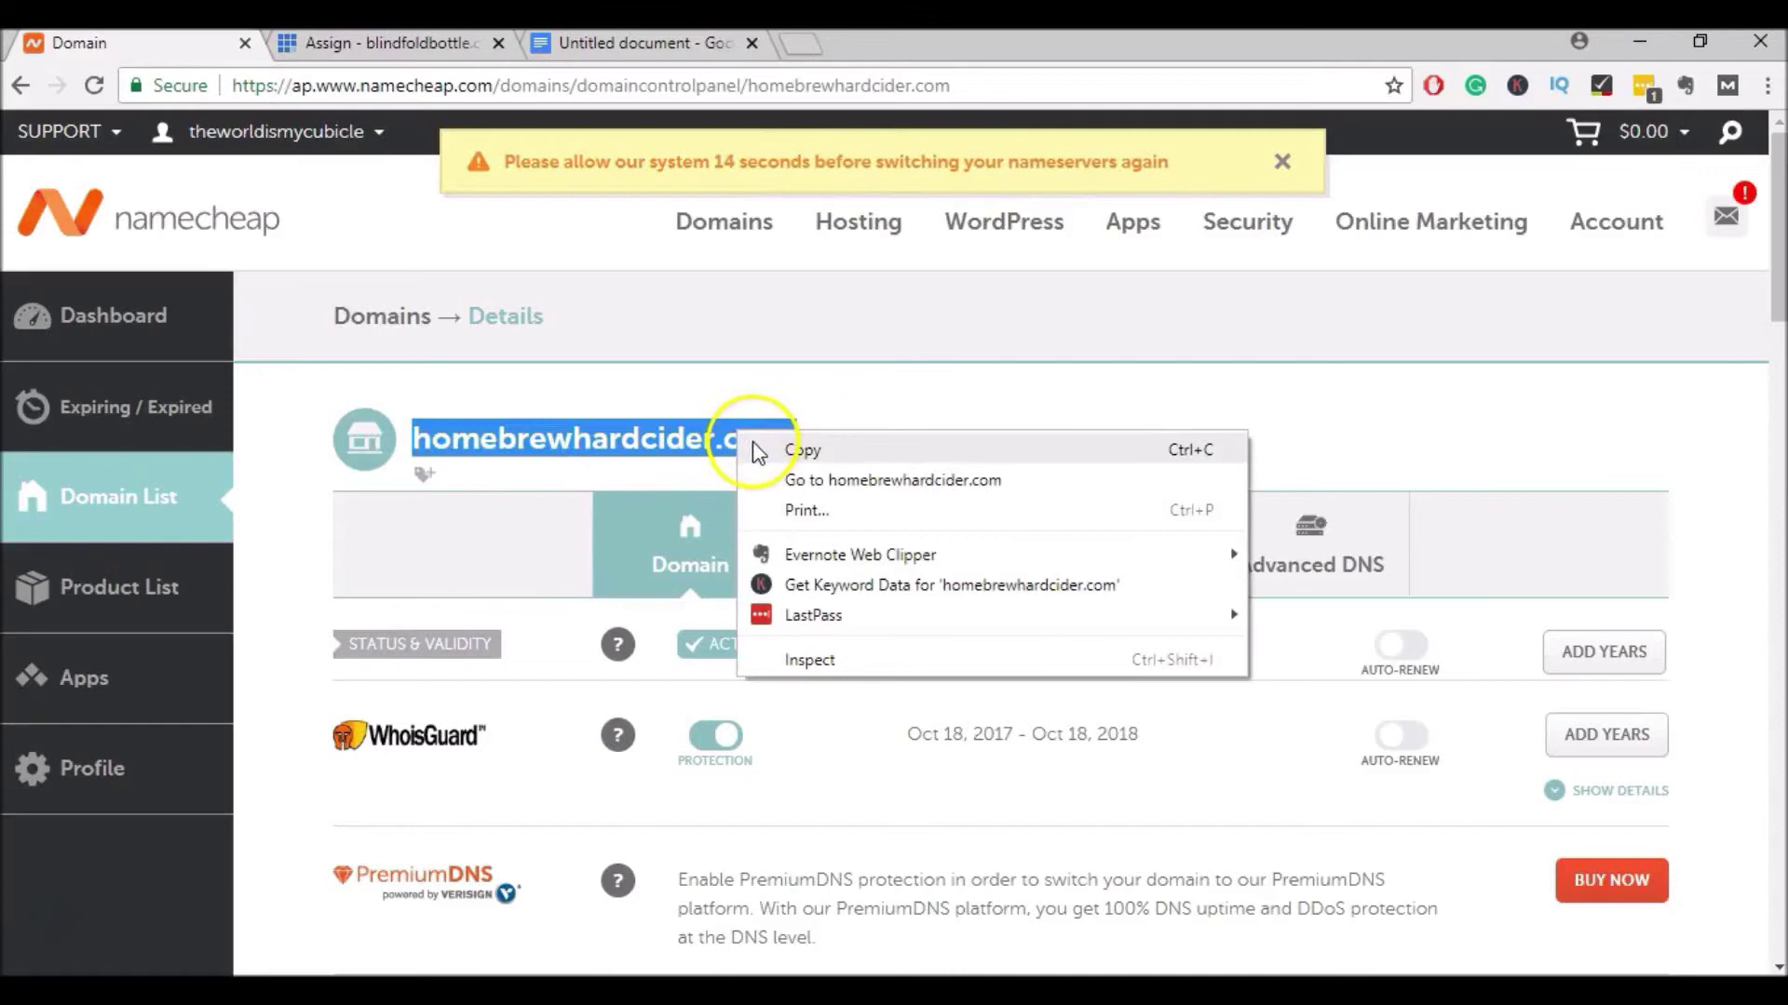
click(759, 452)
Paste homebrewhardcider.com into Bluehost's unassociated-domain field and let ownership verify via NS1/NS2.BLUEHOST.COM
click(386, 43)
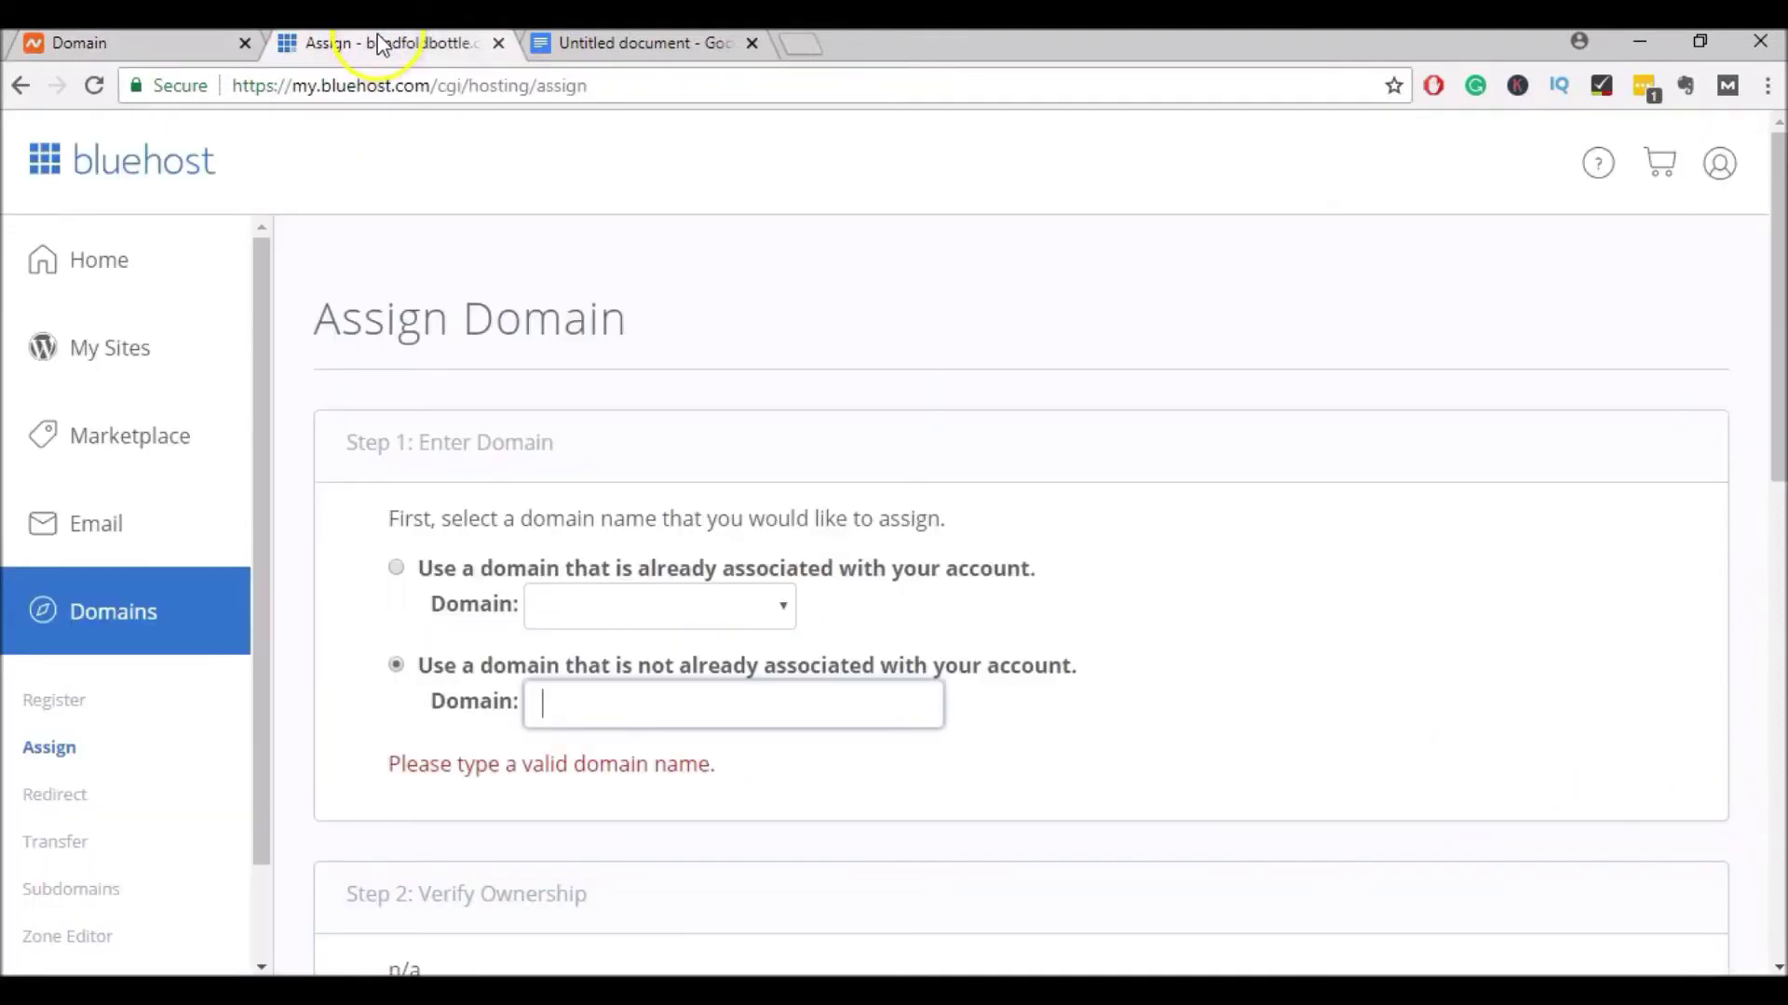
click(583, 708)
right_click(583, 709)
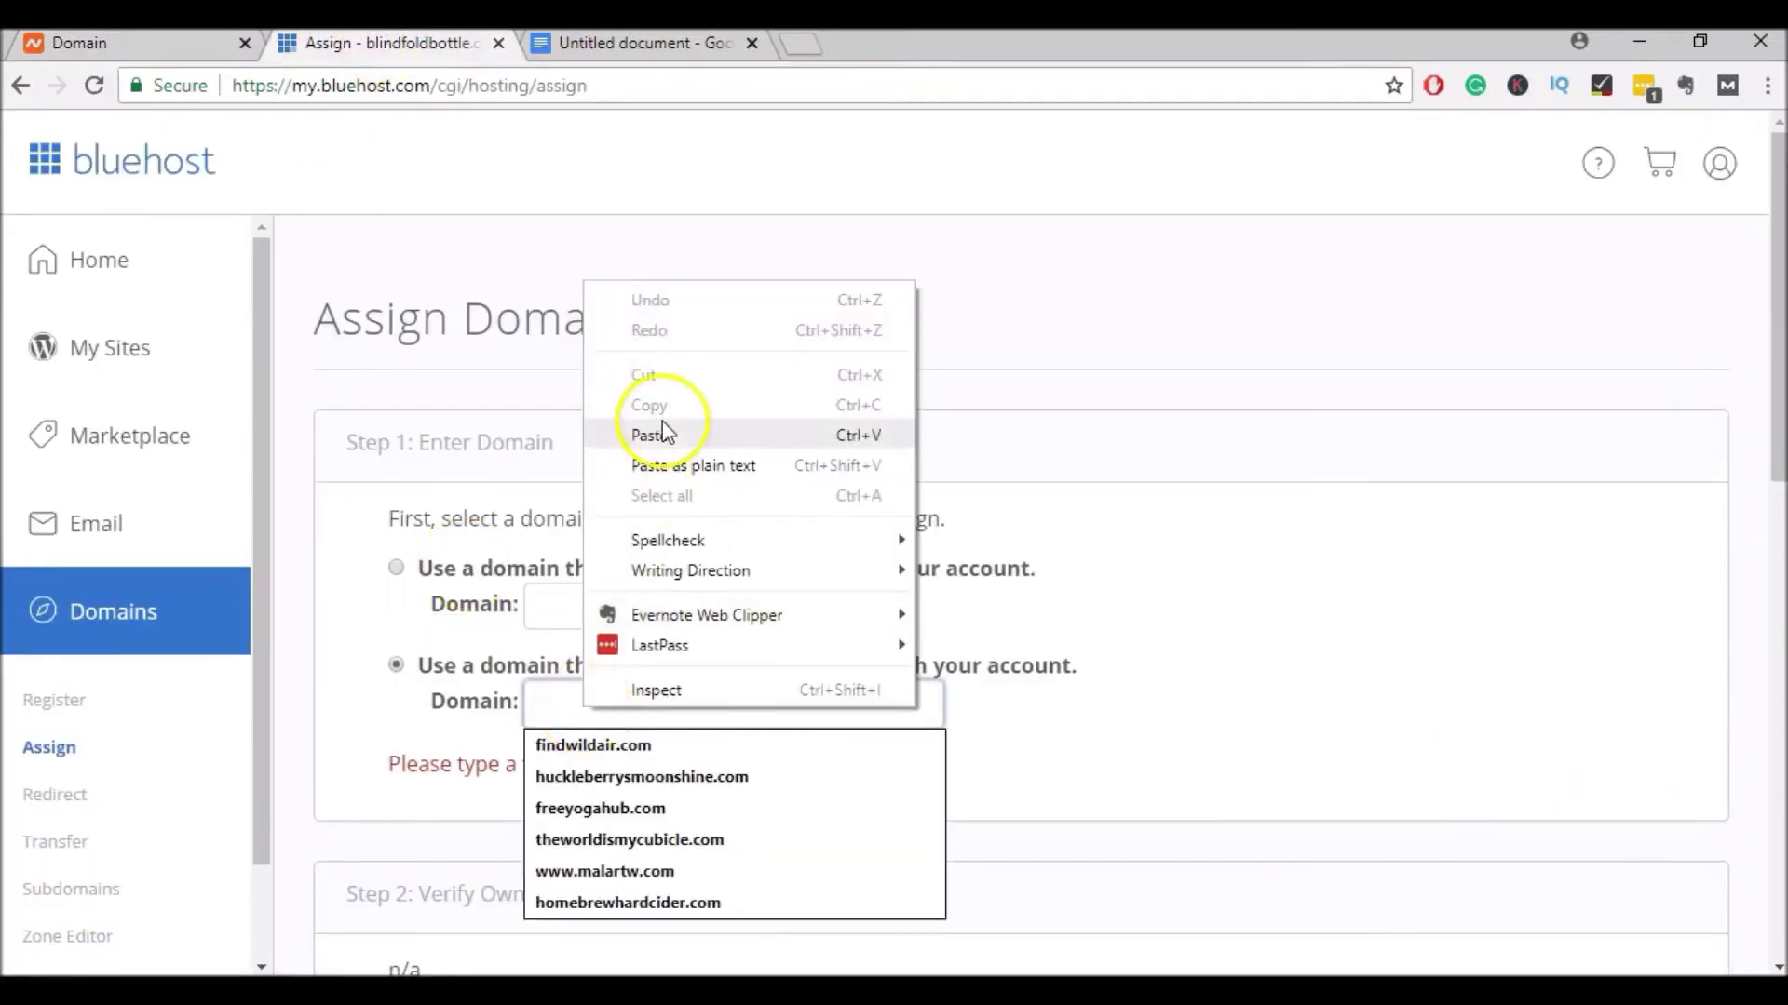
click(662, 433)
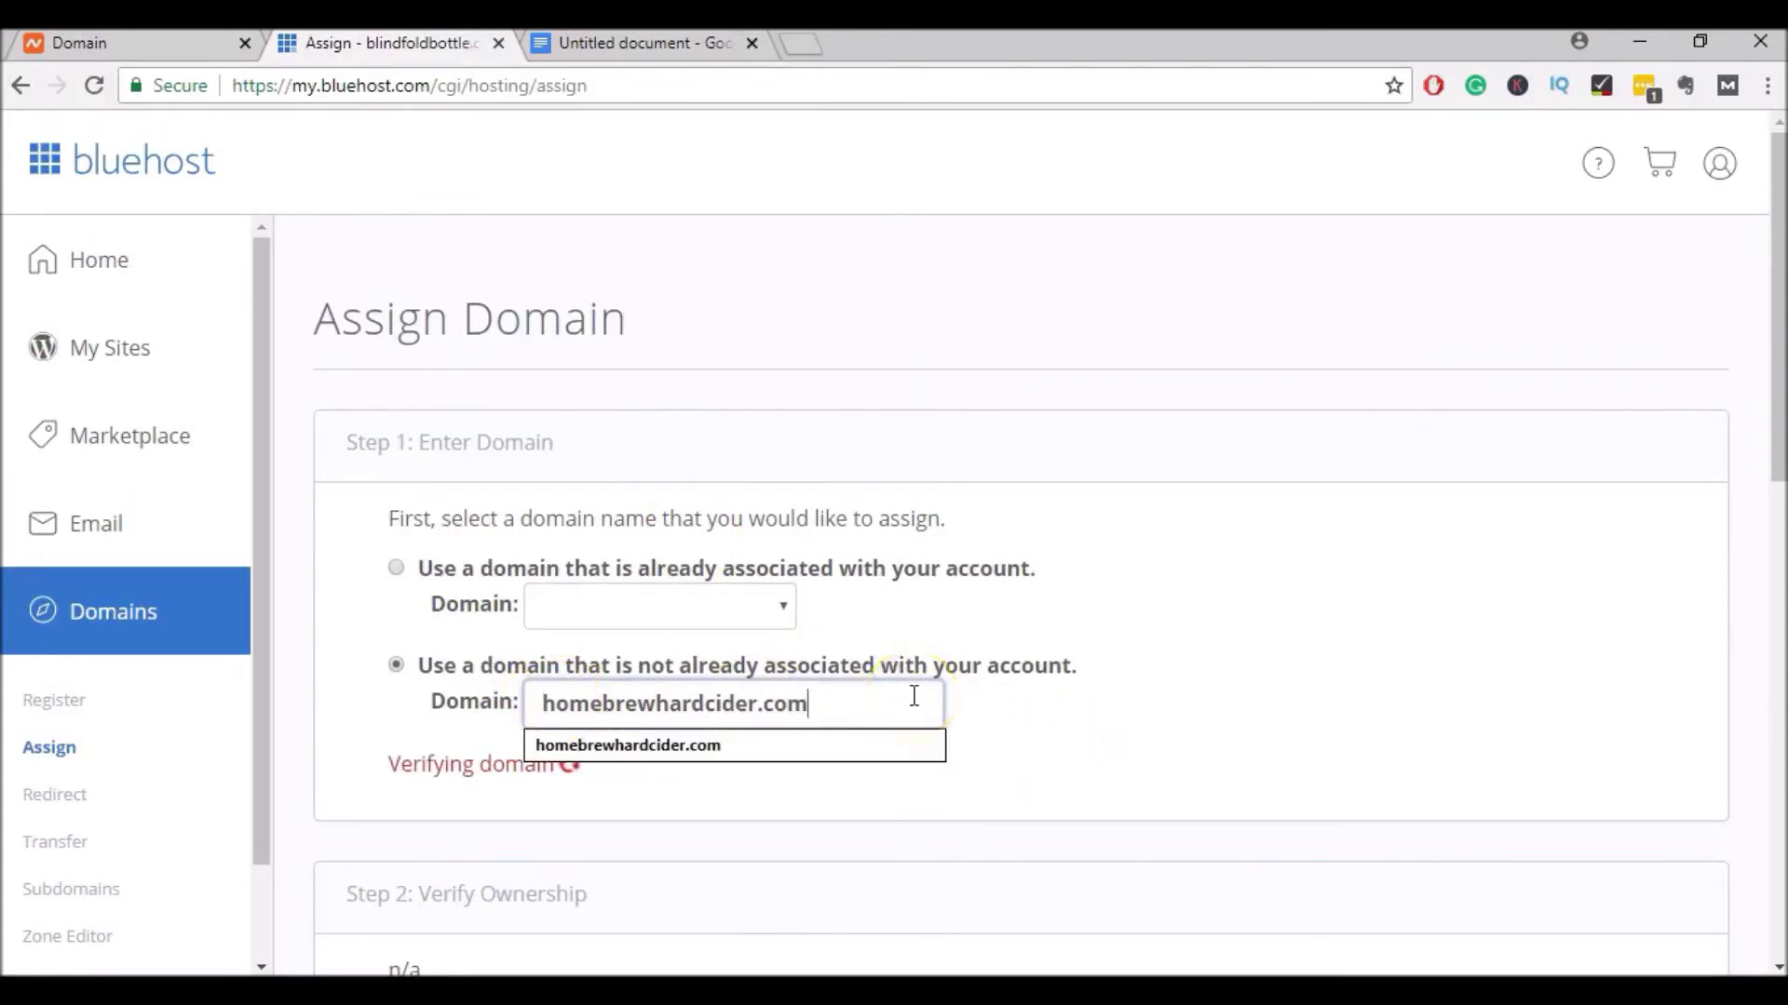
click(1185, 667)
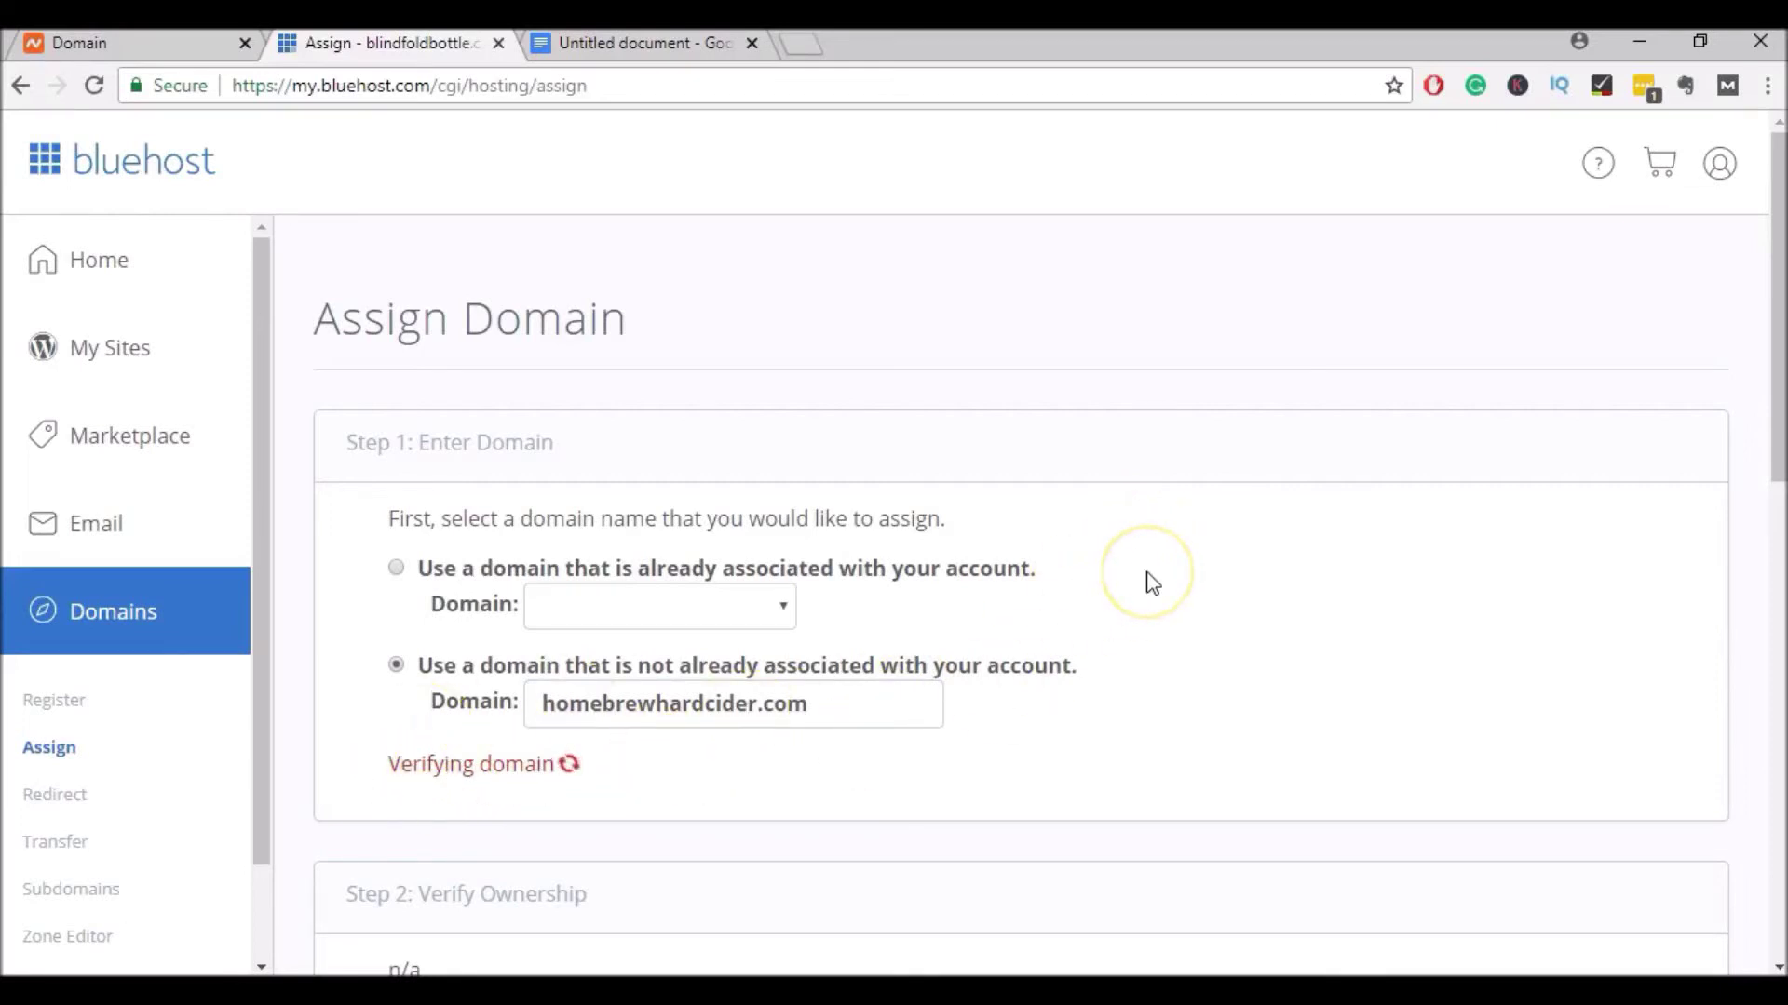
scroll(1152, 583, down, 1)
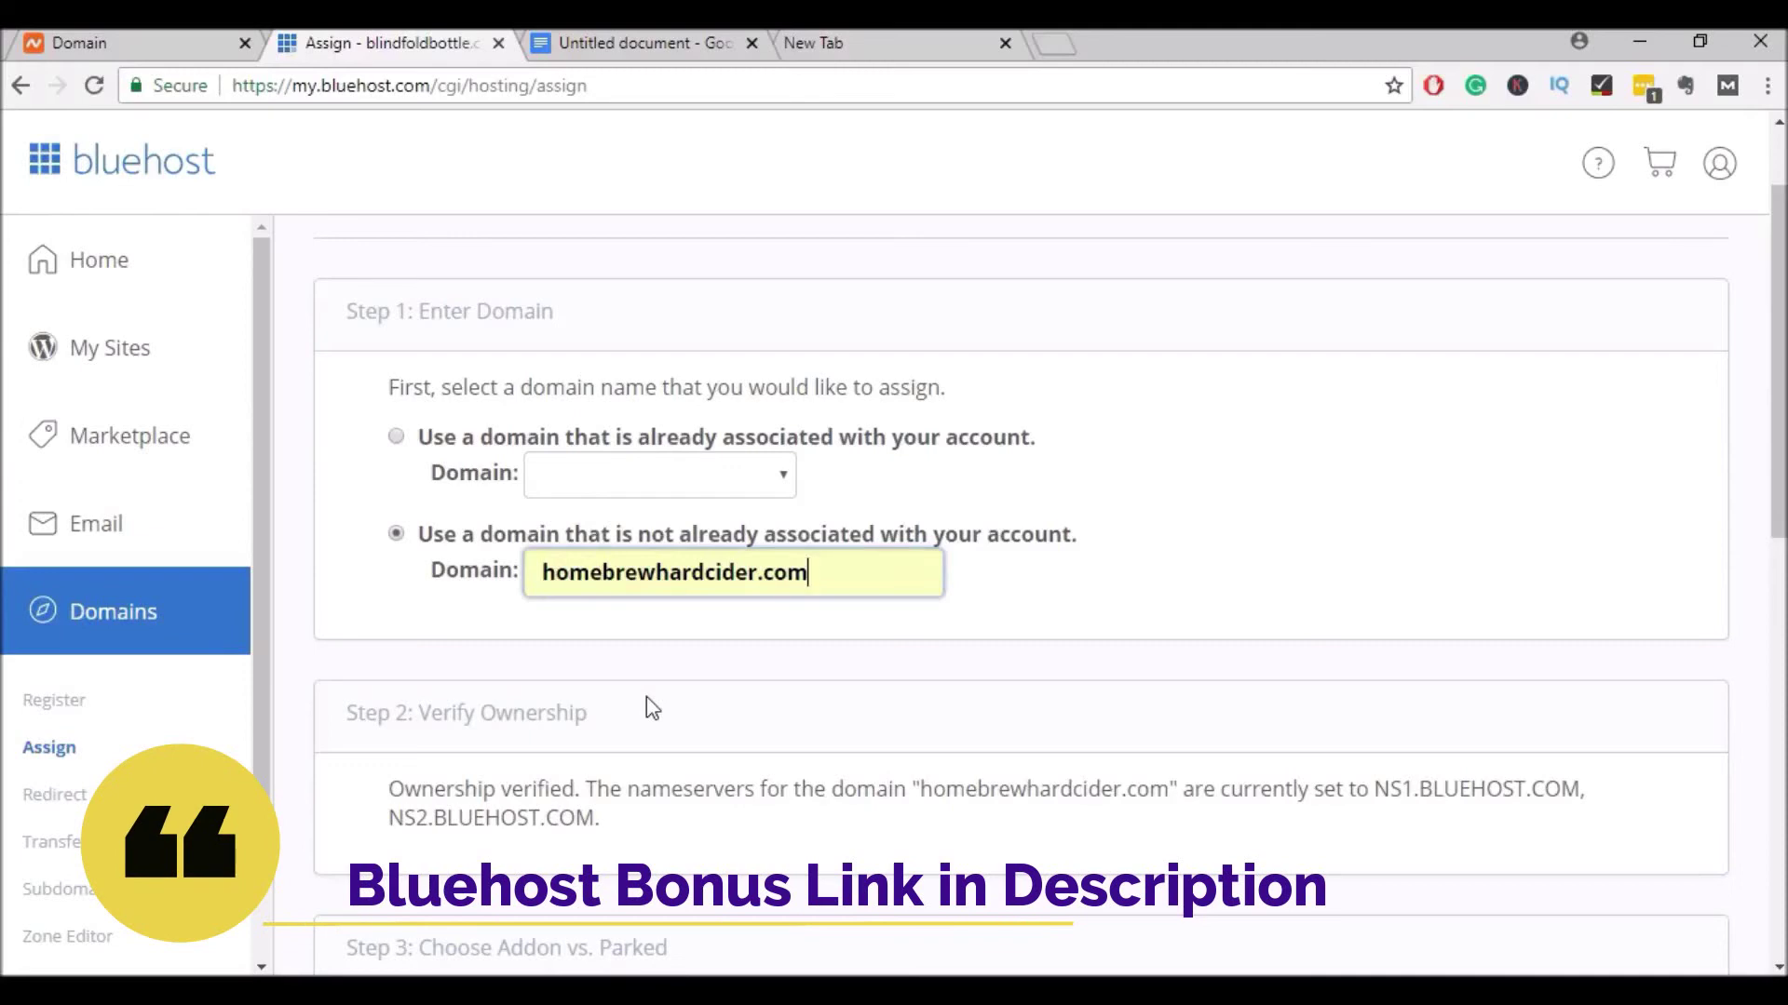
scroll(647, 698, down, 3)
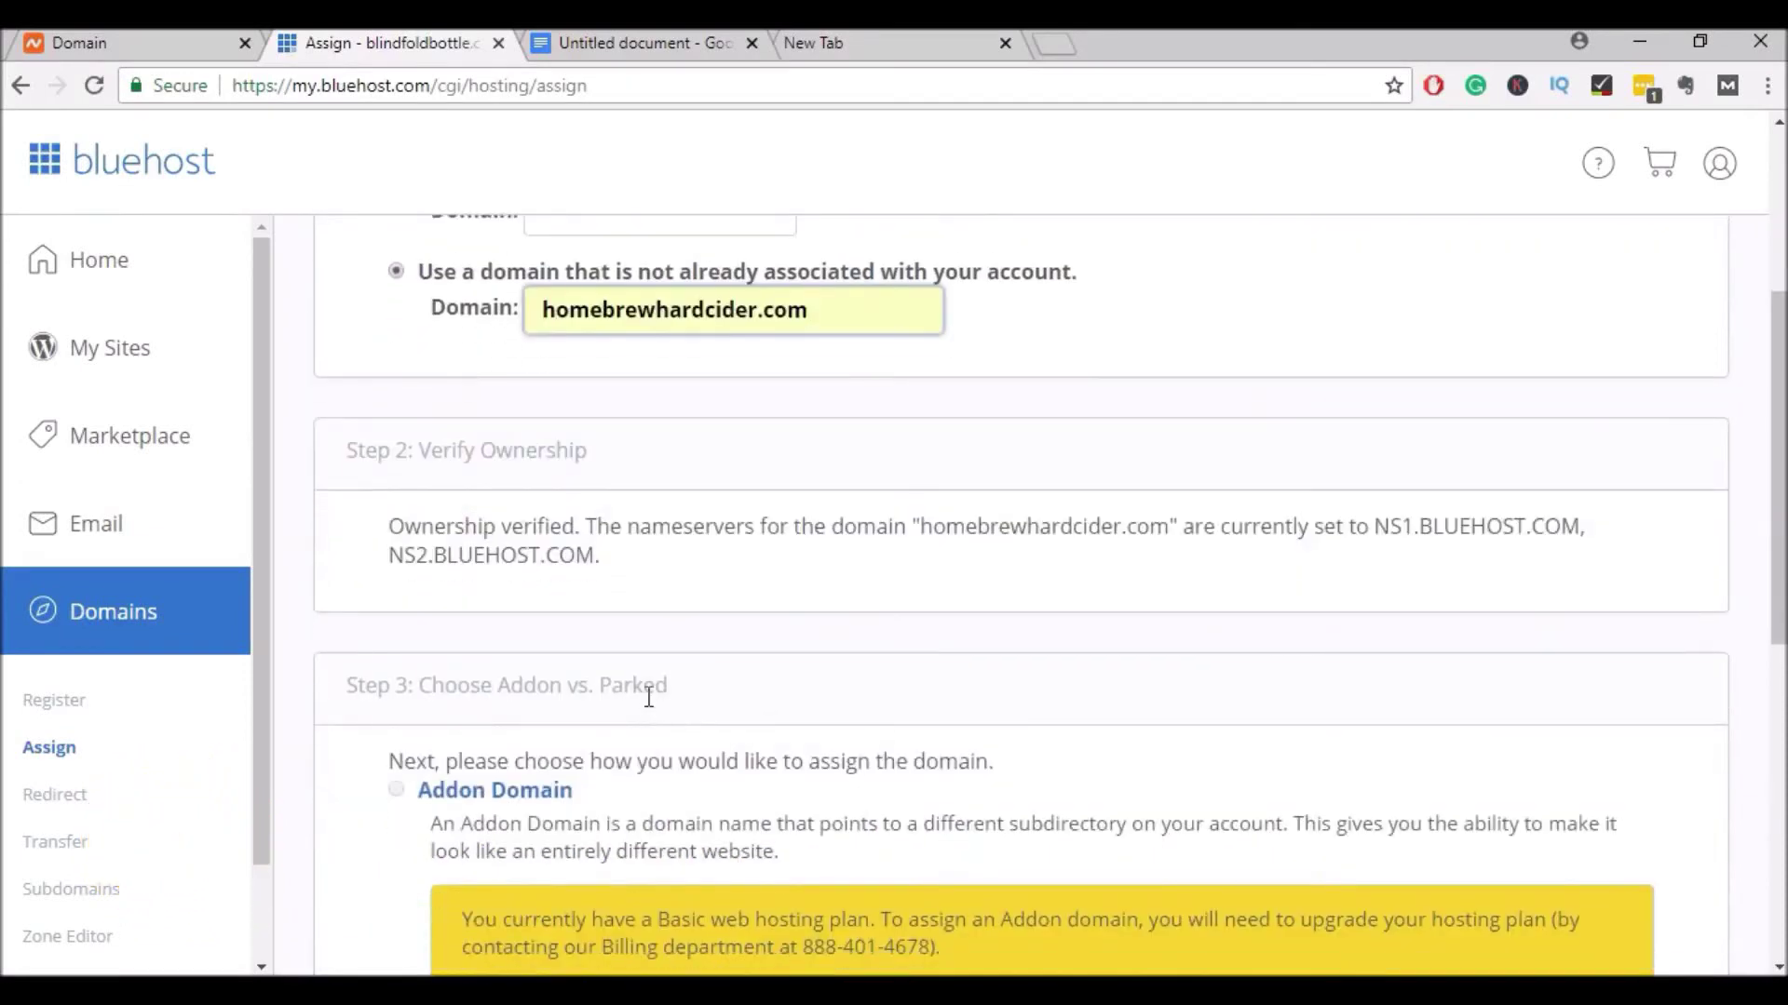
scroll(570, 643, down, 5)
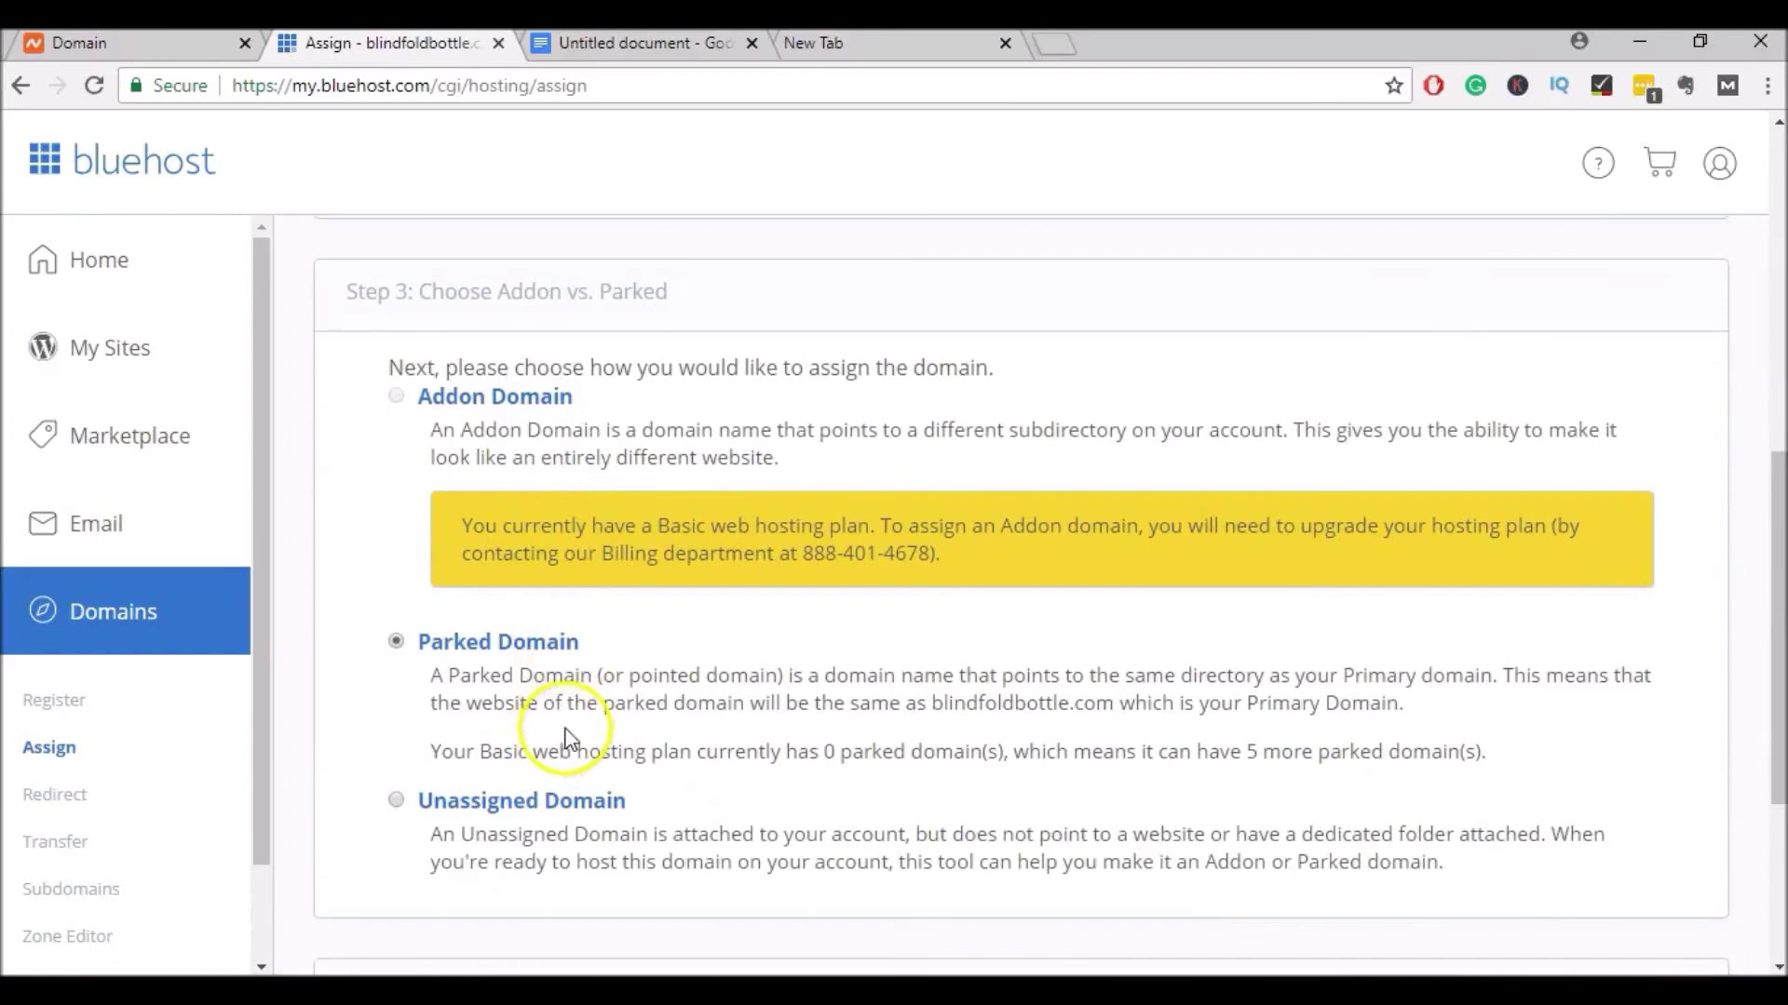